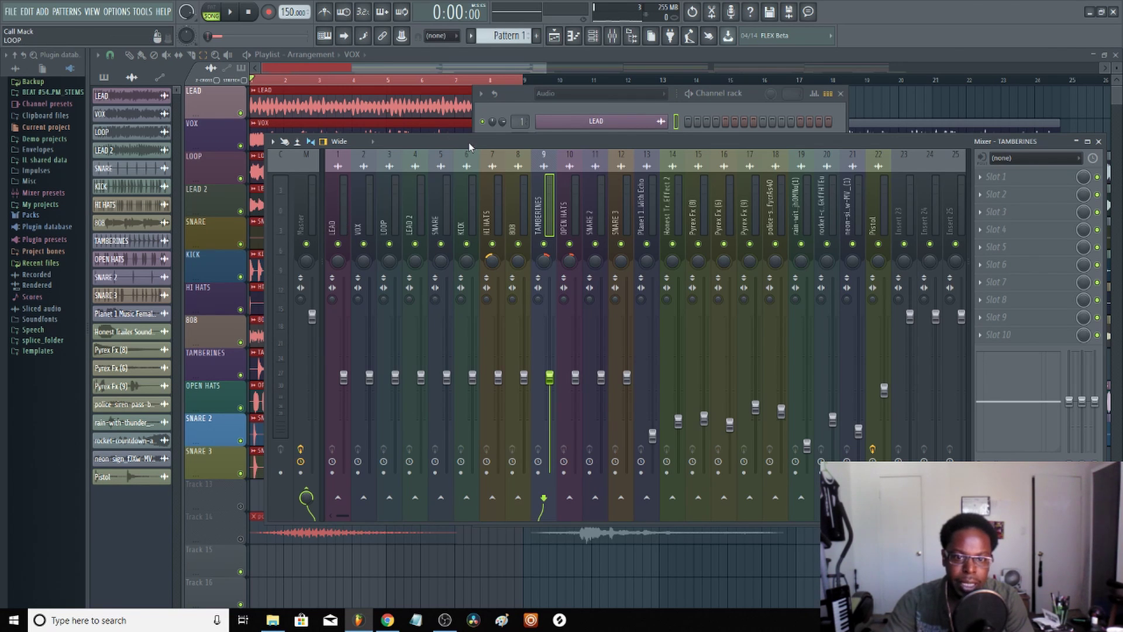
# Pull the volume faders of mixer tracks LEAD through SNARE 3 down to zero together.
pyautogui.click(753, 94)
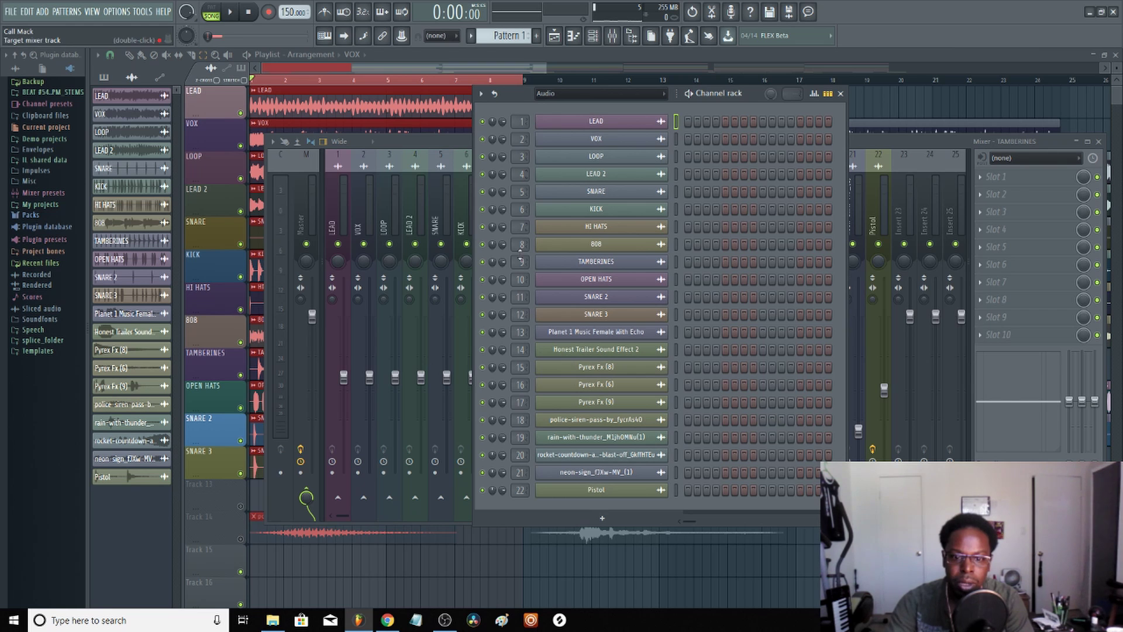
pyautogui.click(407, 140)
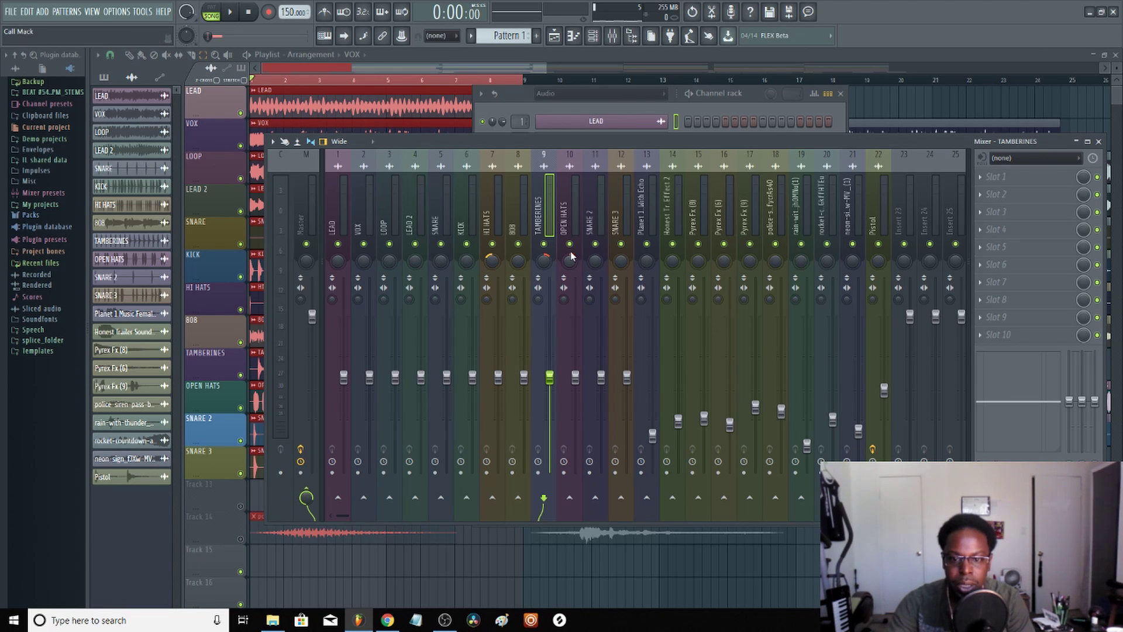
pyautogui.click(624, 217)
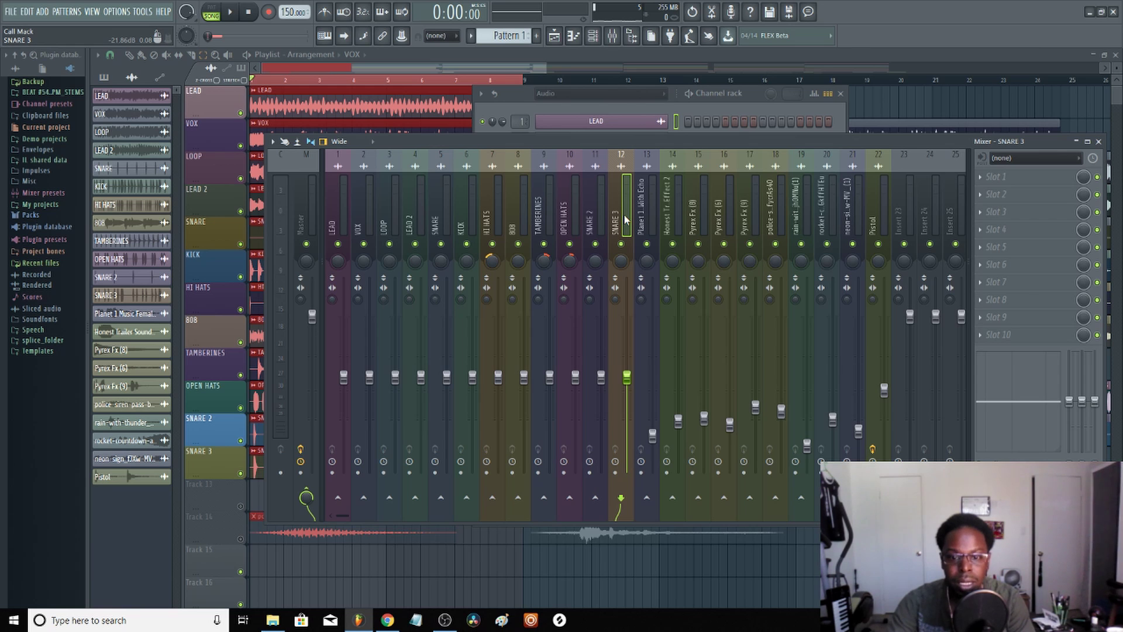
pyautogui.moveTo(622, 218); pyautogui.dragTo(319, 206)
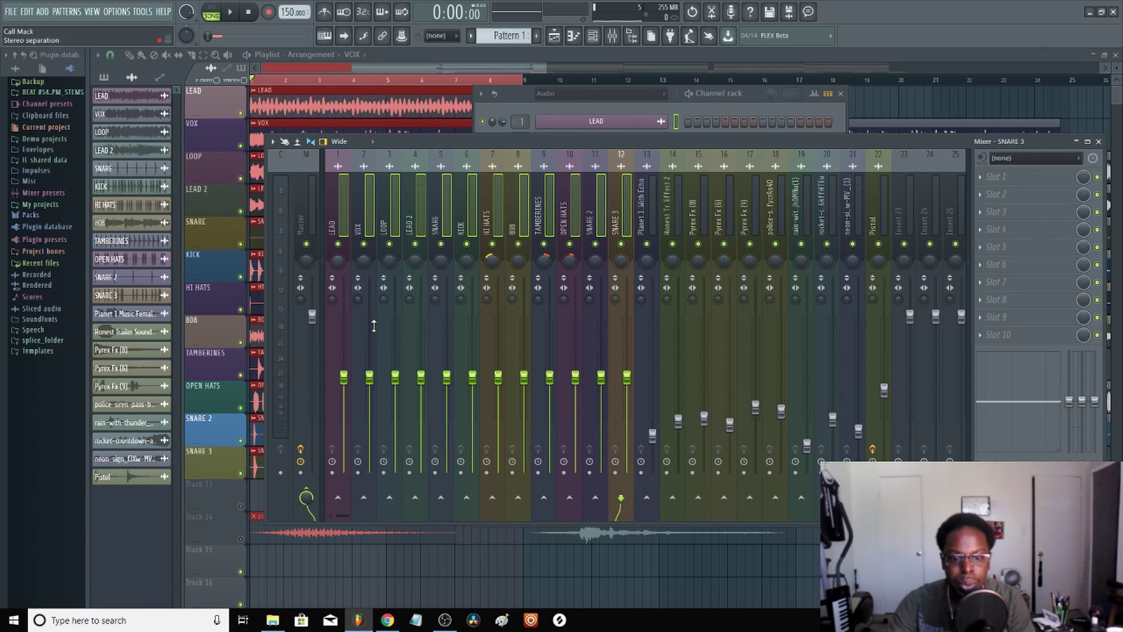
pyautogui.moveTo(446, 377); pyautogui.dragTo(447, 471)
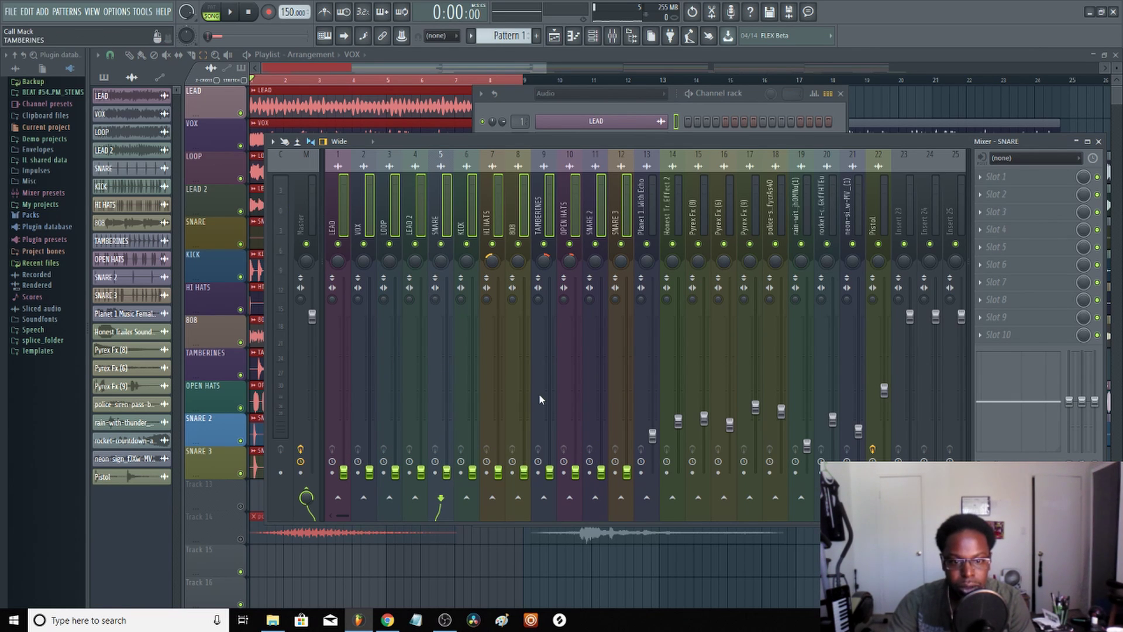
# Play the song and raise the volume fader of the KICK mixer track to a moderate level.
pyautogui.click(460, 222)
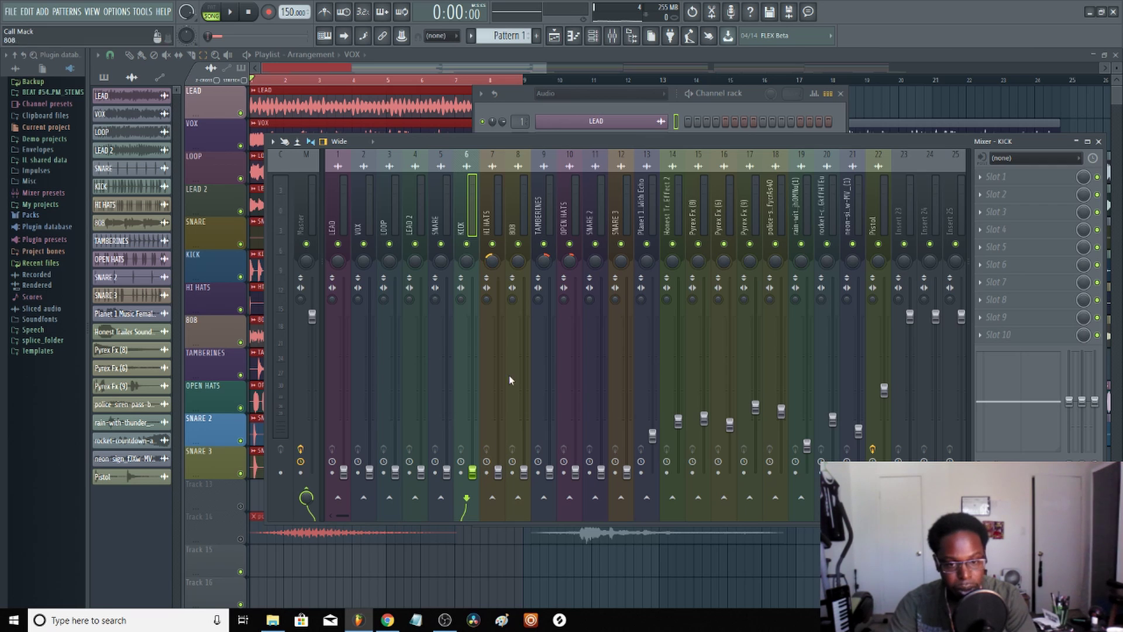
pyautogui.press('space')
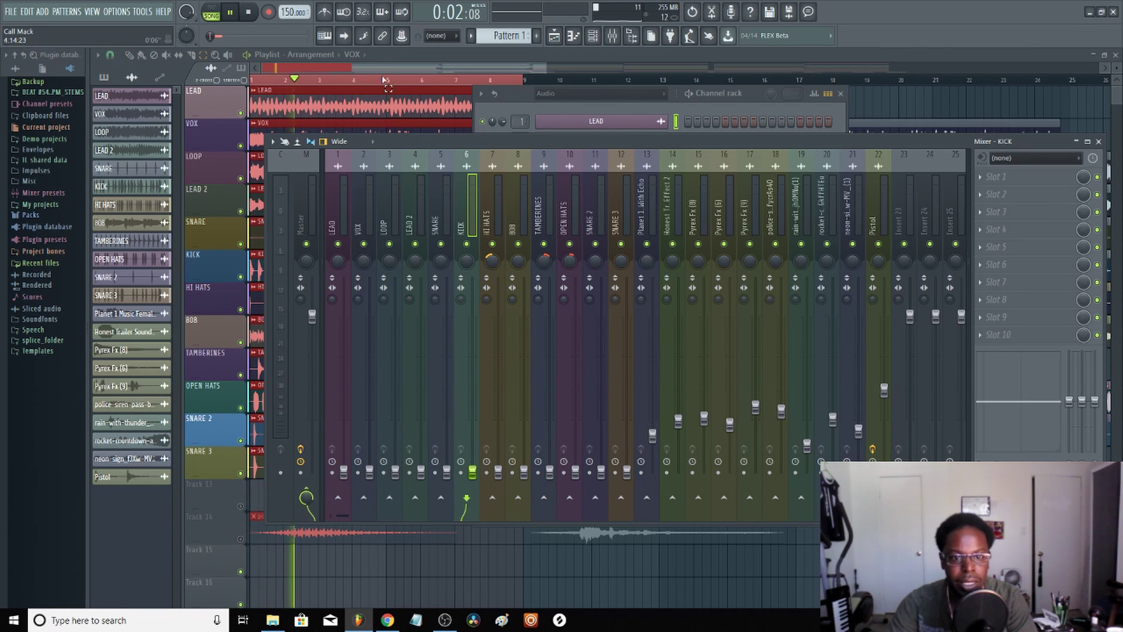
pyautogui.moveTo(476, 475); pyautogui.dragTo(475, 402)
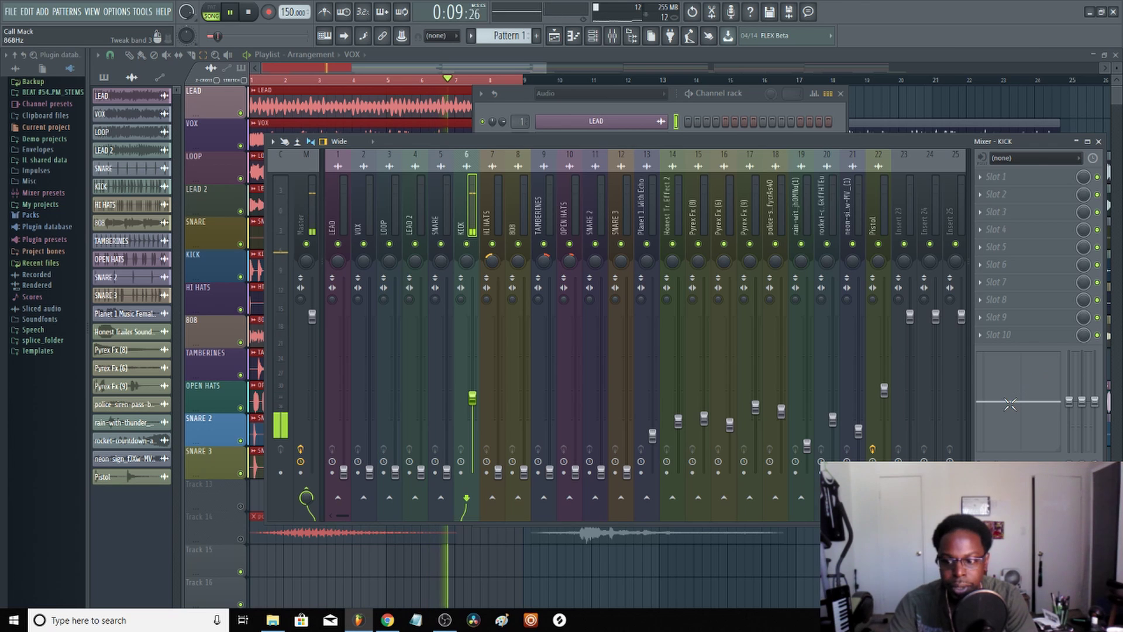
# Boost the KICK track's peaking EQ band around 90 Hz by about 10 dB and its high shelf by about 13 dB.
pyautogui.moveTo(1012, 404); pyautogui.dragTo(978, 372)
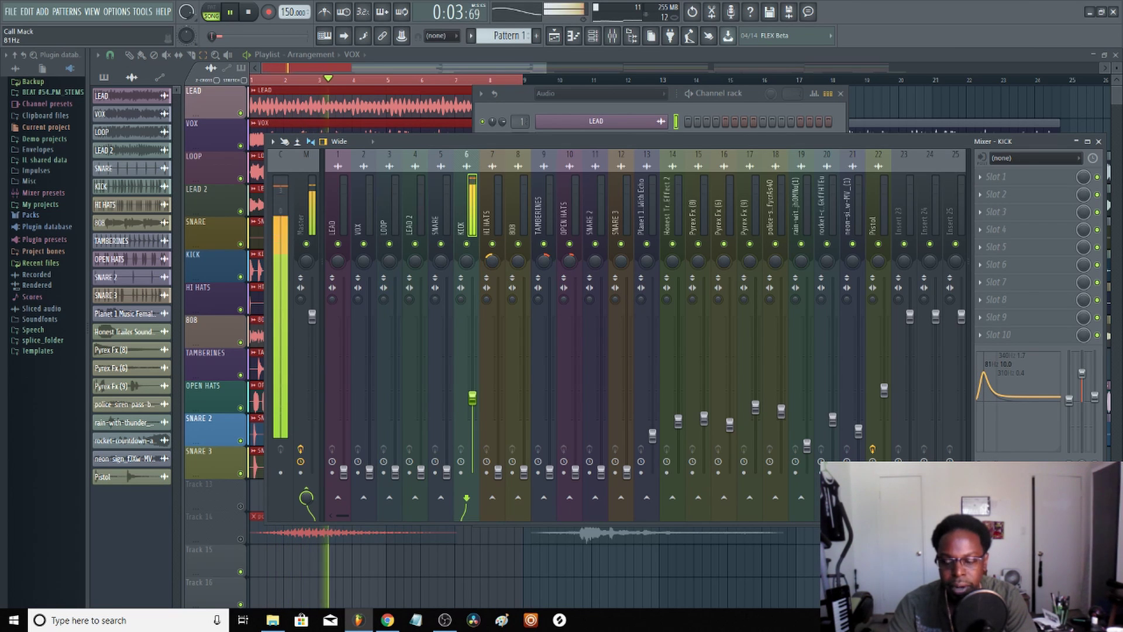
pyautogui.moveTo(984, 372); pyautogui.dragTo(985, 369)
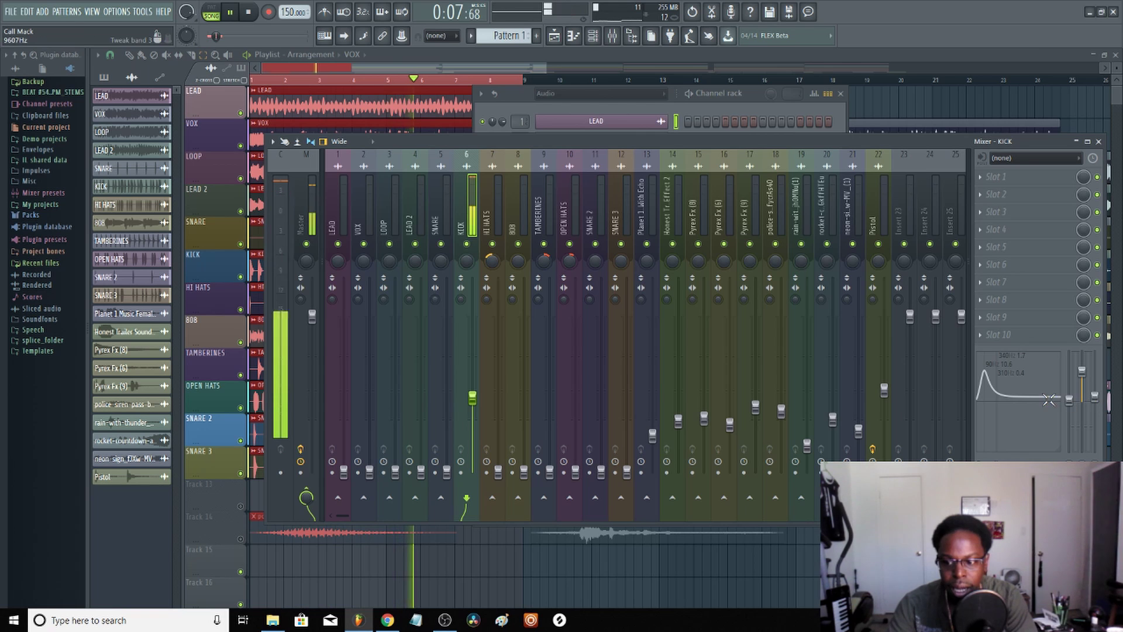
pyautogui.moveTo(1049, 400); pyautogui.dragTo(1052, 365)
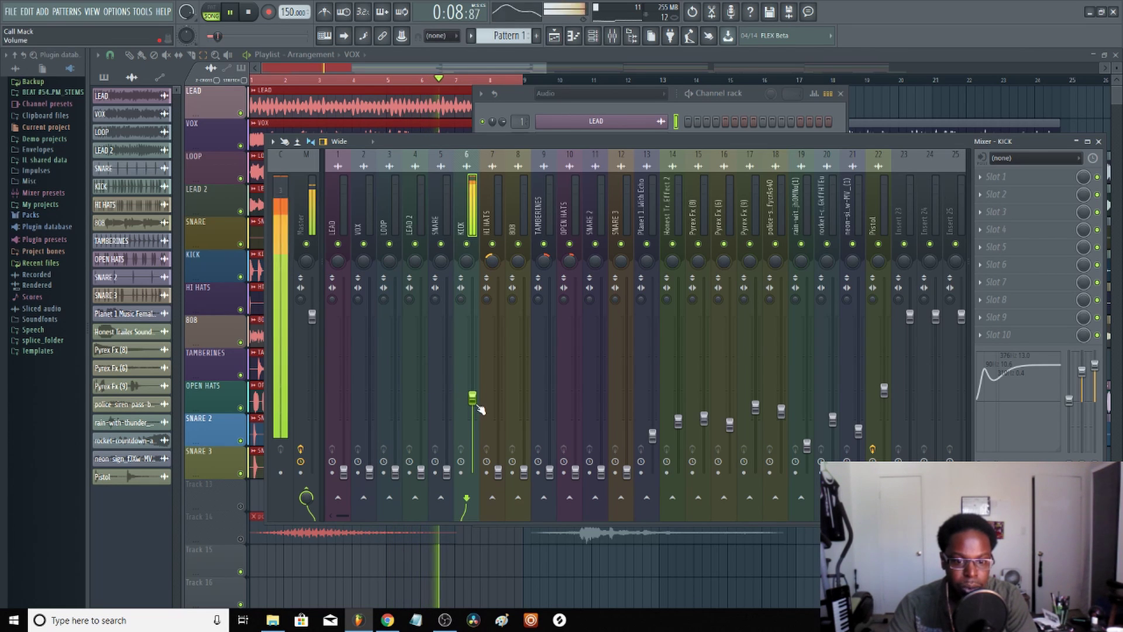
# Lower the KICK track's volume and bring the 808 track up to about -20 dB.
pyautogui.moveTo(478, 406); pyautogui.dragTo(471, 438)
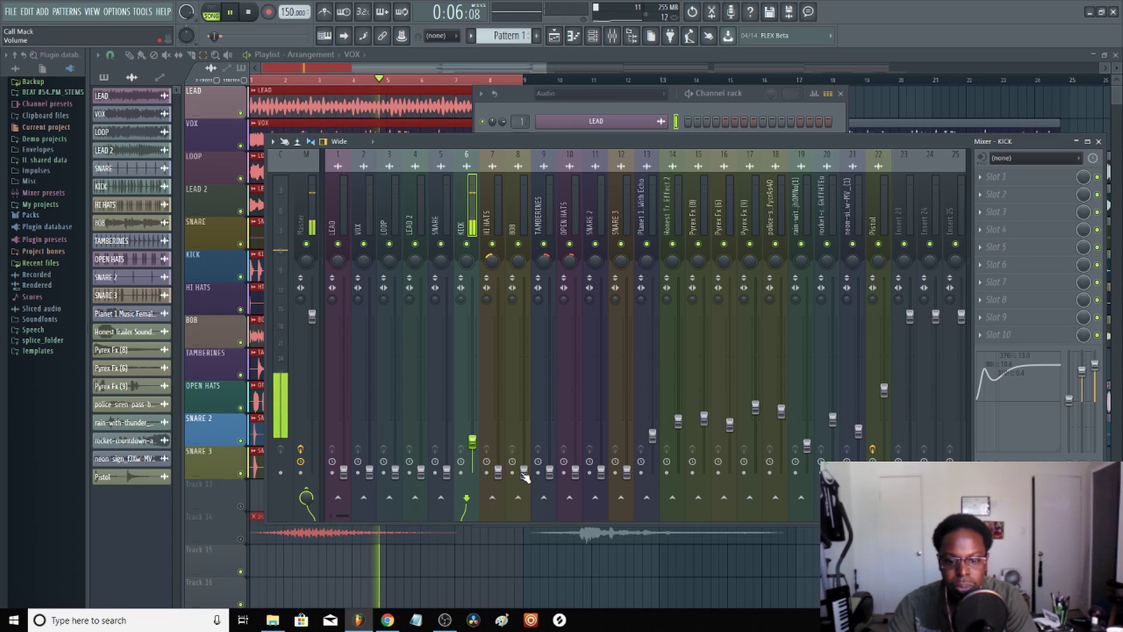
pyautogui.moveTo(523, 470); pyautogui.dragTo(524, 429)
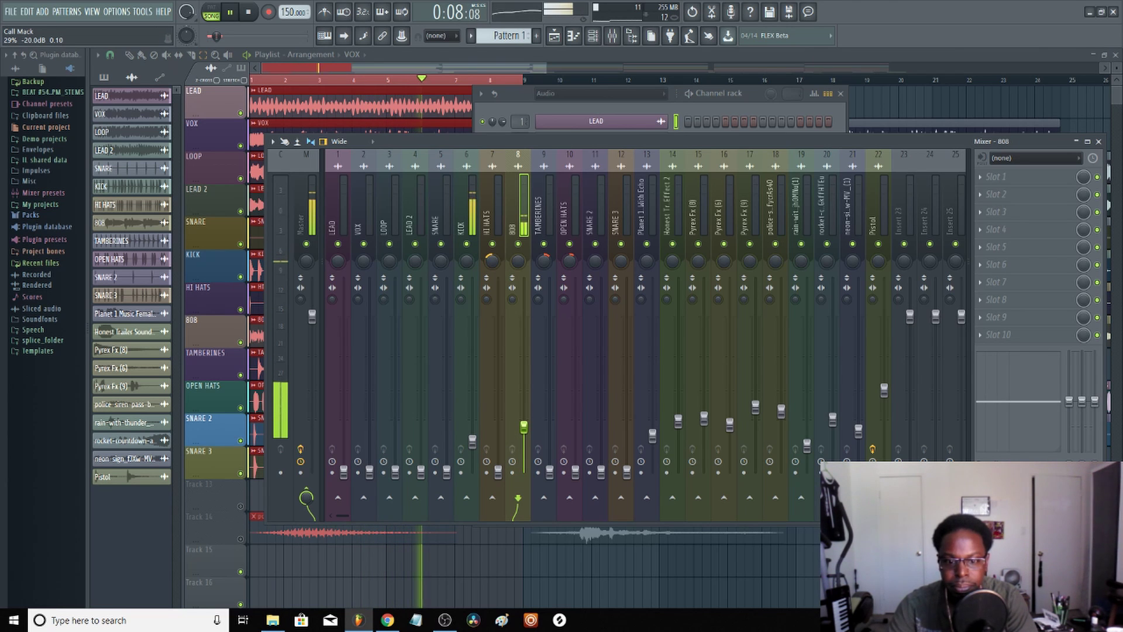
# Boost the 808 track's peaking EQ band at about 100 Hz by about 8 dB and raise its high shelf.
pyautogui.moveTo(1007, 401)
pyautogui.mouseDown()
pyautogui.moveTo(1021, 383)
pyautogui.moveTo(1012, 400)
pyautogui.mouseUp()
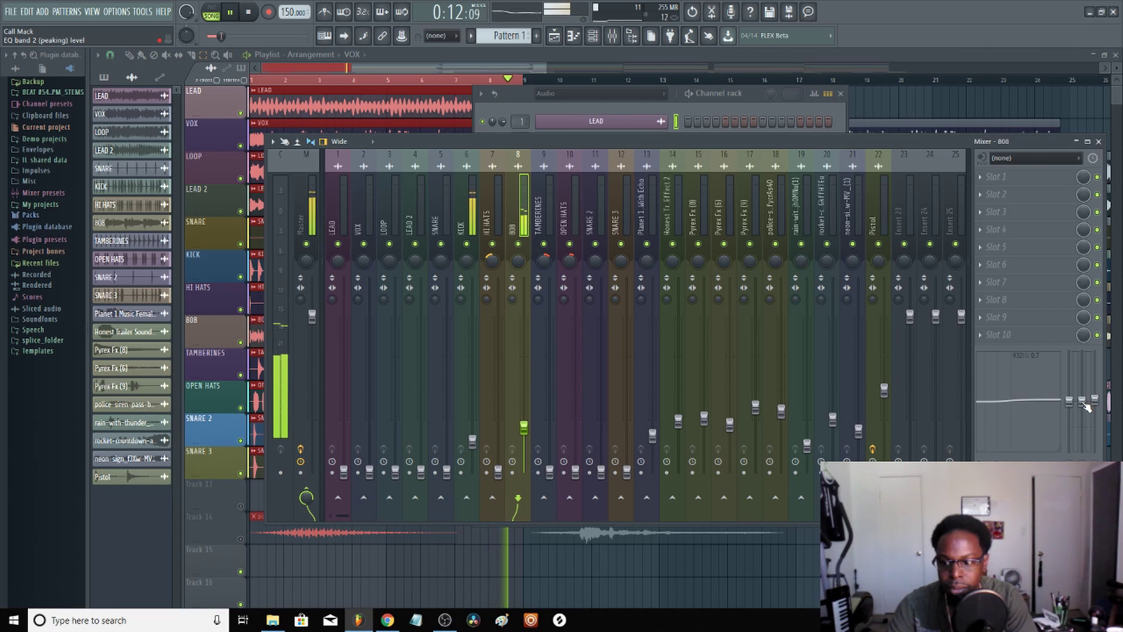
pyautogui.moveTo(1081, 400); pyautogui.dragTo(1082, 380)
pyautogui.moveTo(986, 380)
pyautogui.mouseDown()
pyautogui.moveTo(1010, 374)
pyautogui.moveTo(988, 378)
pyautogui.mouseUp()
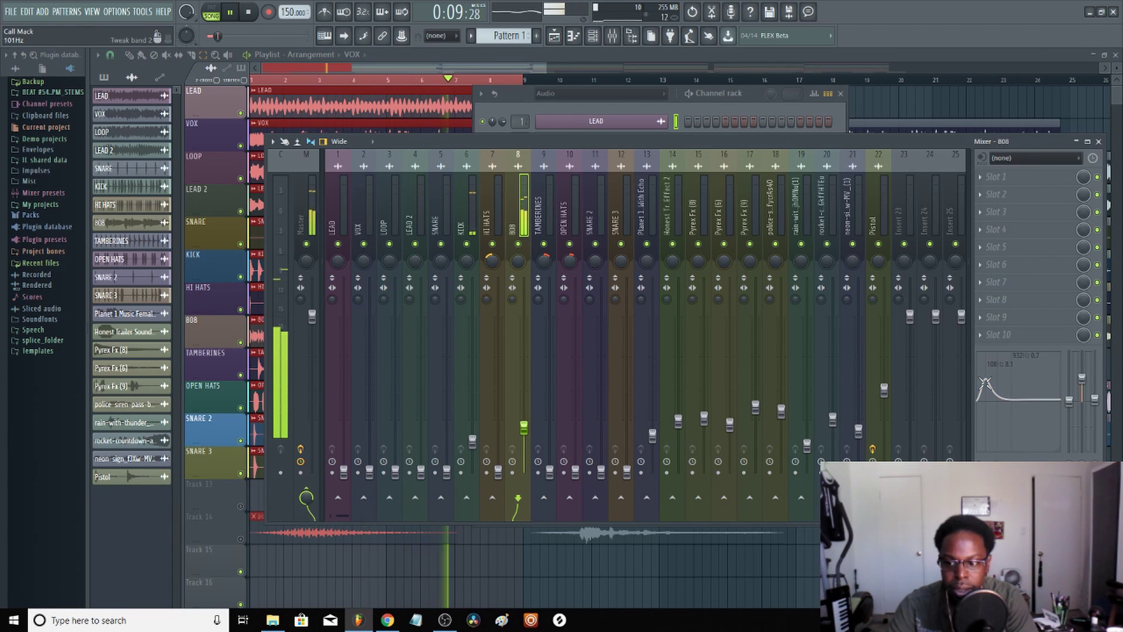
pyautogui.moveTo(1098, 403); pyautogui.dragTo(1094, 367)
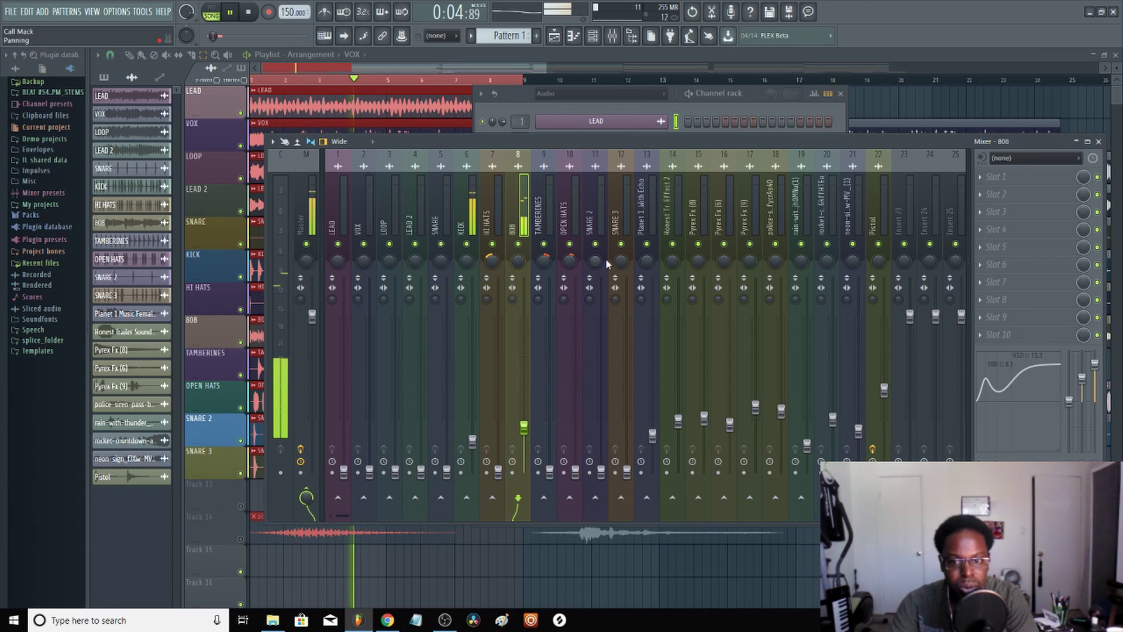
# Examine the KICK channel's sample and level settings from the channel rack, and return to the 808 mixer track.
pyautogui.click(730, 96)
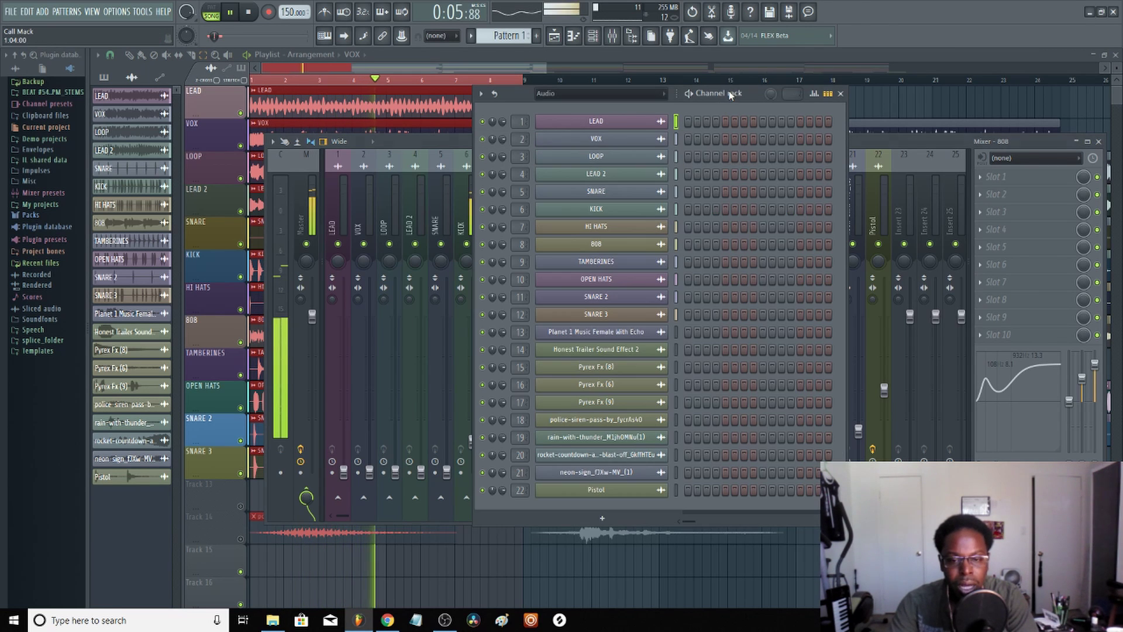
pyautogui.click(607, 209)
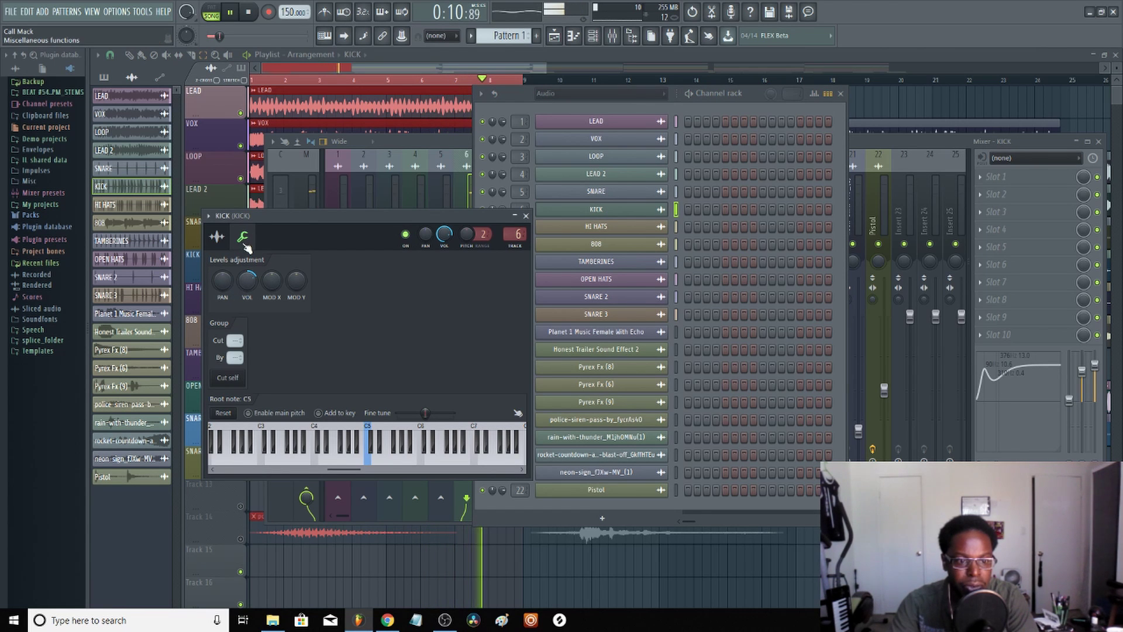
pyautogui.click(217, 237)
pyautogui.click(241, 237)
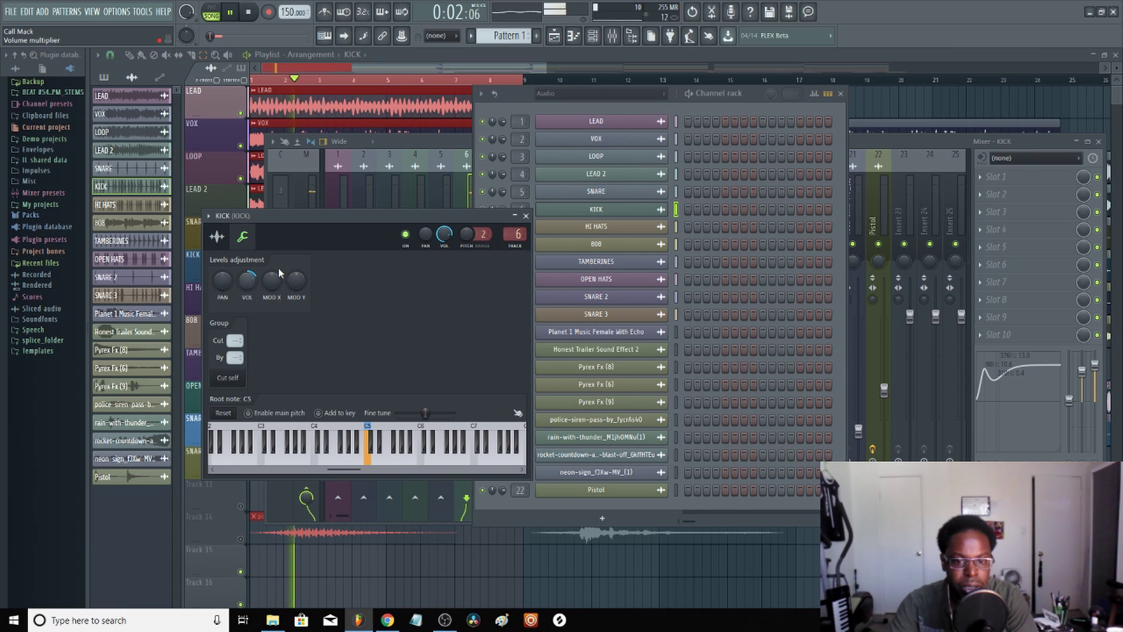
pyautogui.click(526, 216)
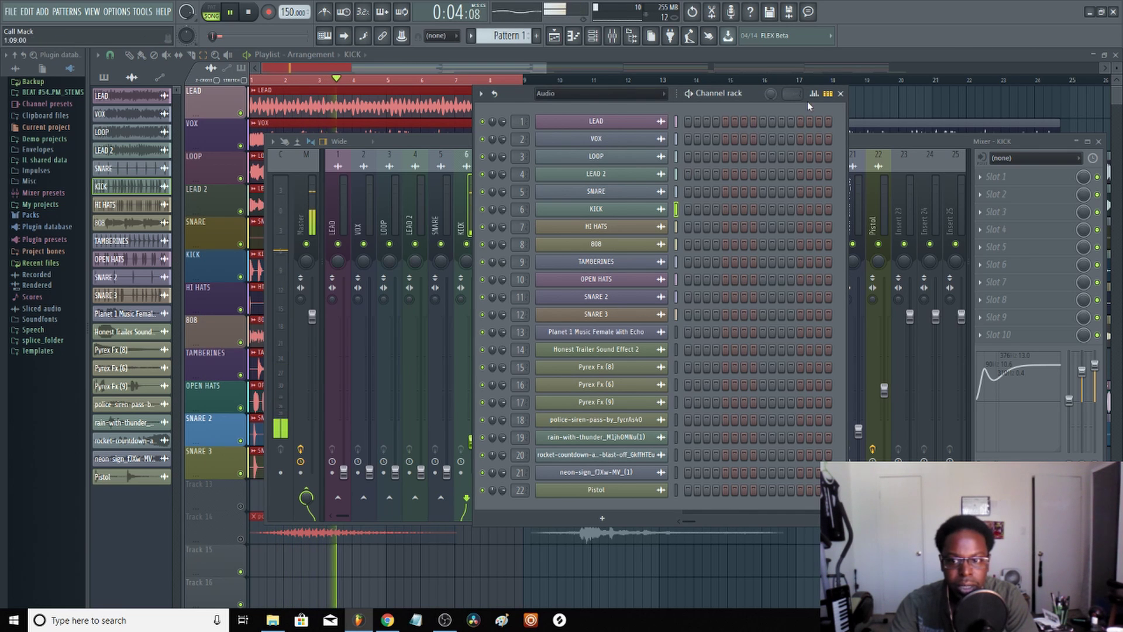
pyautogui.click(840, 94)
pyautogui.click(517, 217)
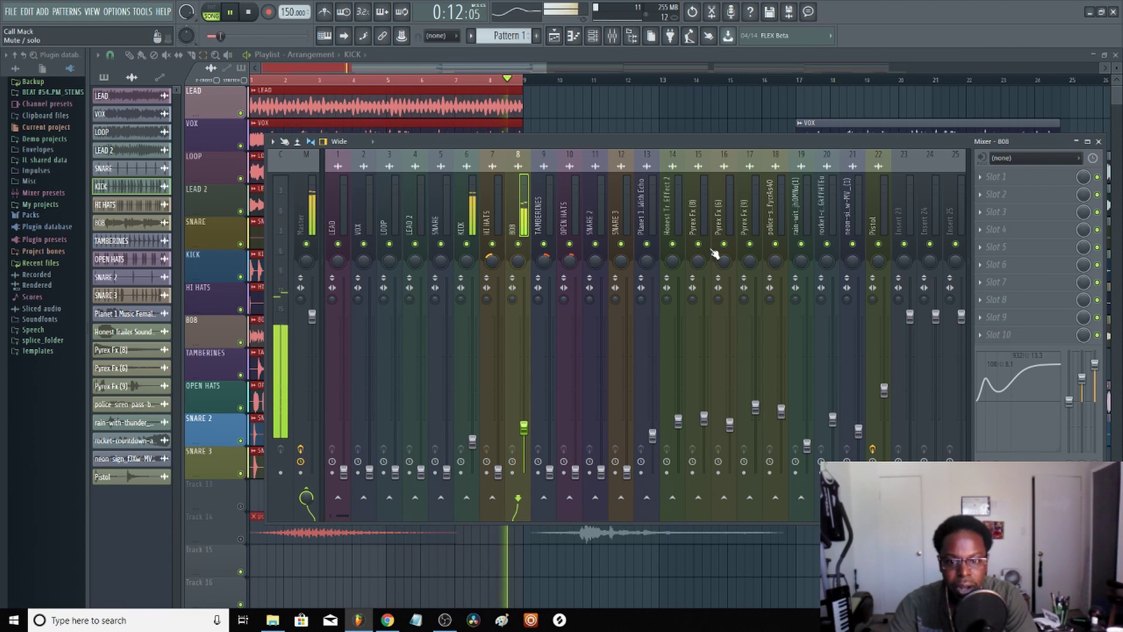
# Raise the SNARE 3 fader and shape its EQ with a low-shelf cut, a 7 dB boost around 5 kHz and a 4.2 dB high-shelf cut.
pyautogui.click(627, 476)
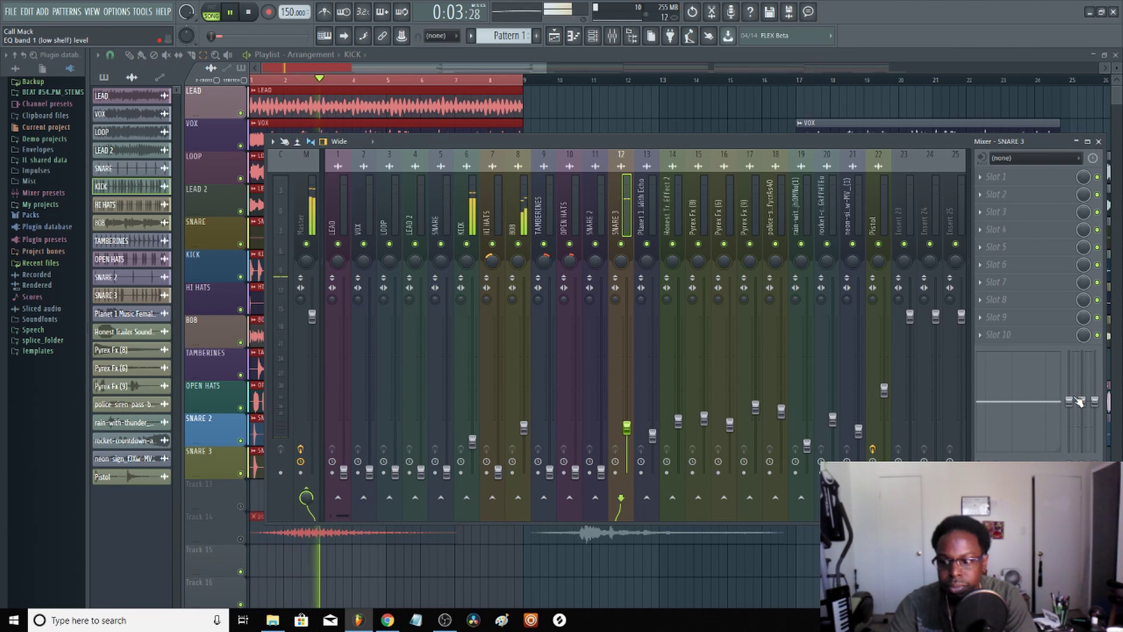
pyautogui.moveTo(1082, 401); pyautogui.dragTo(1035, 373)
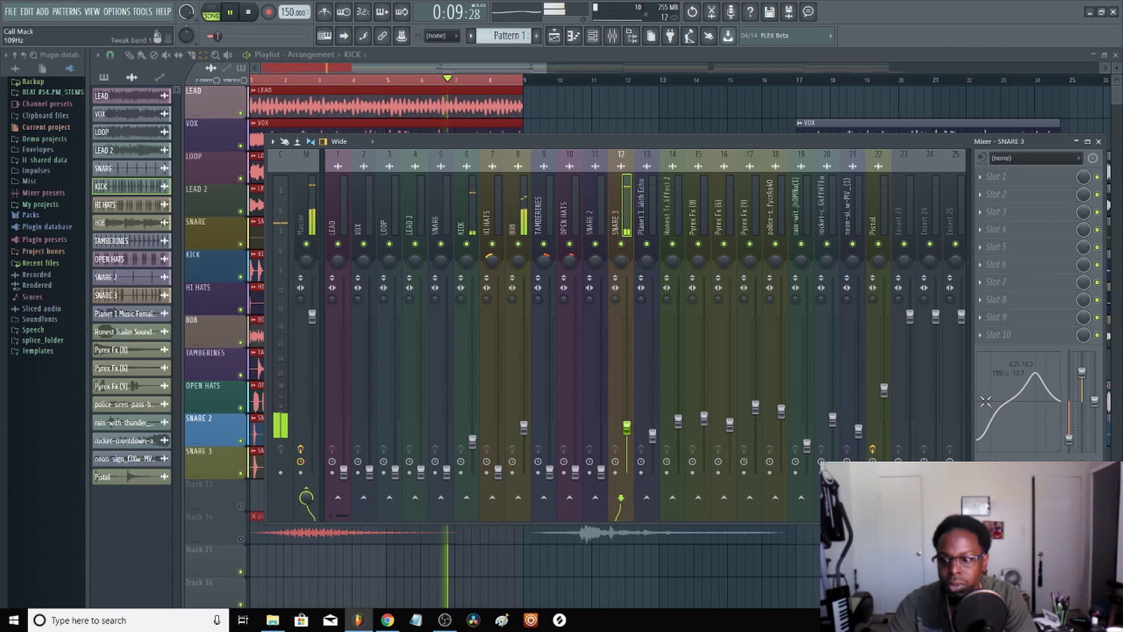
pyautogui.moveTo(1039, 372); pyautogui.dragTo(1097, 415)
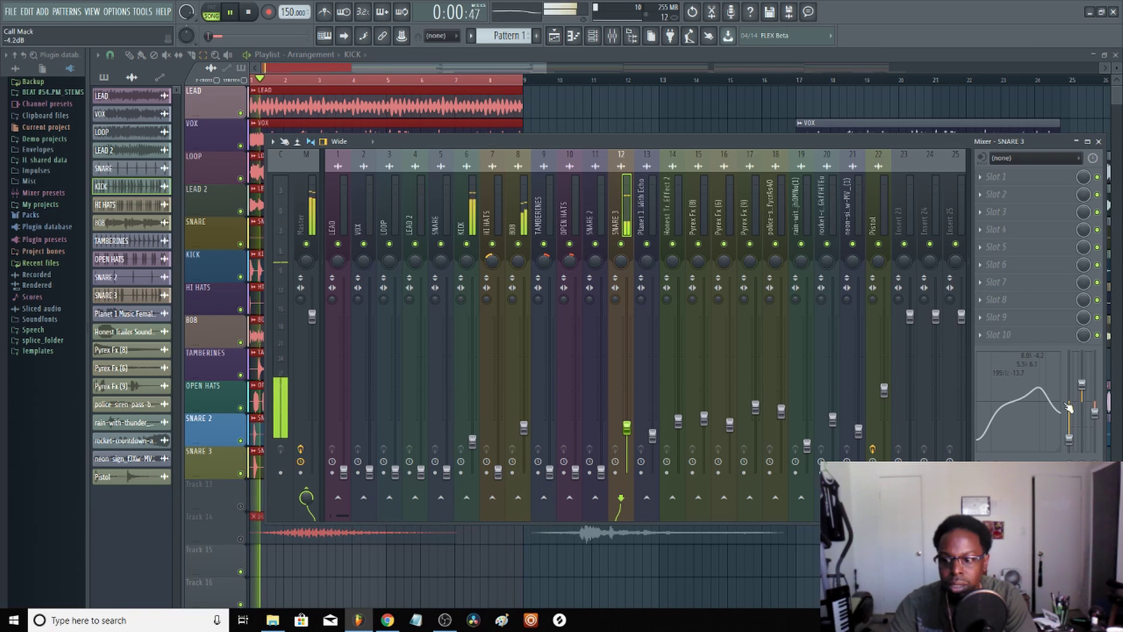
pyautogui.moveTo(1038, 390); pyautogui.dragTo(1036, 387)
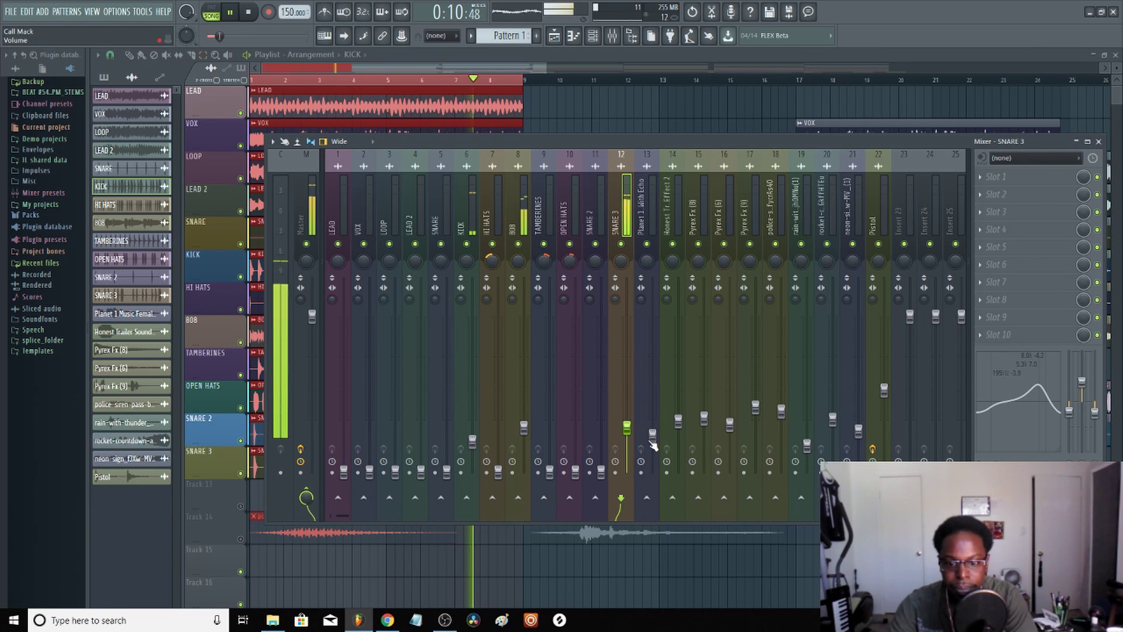
# Insert Fruity parametric EQ 2 in the first effect slot of SNARE 3 and cut the low frequencies with band 1.
pyautogui.click(995, 176)
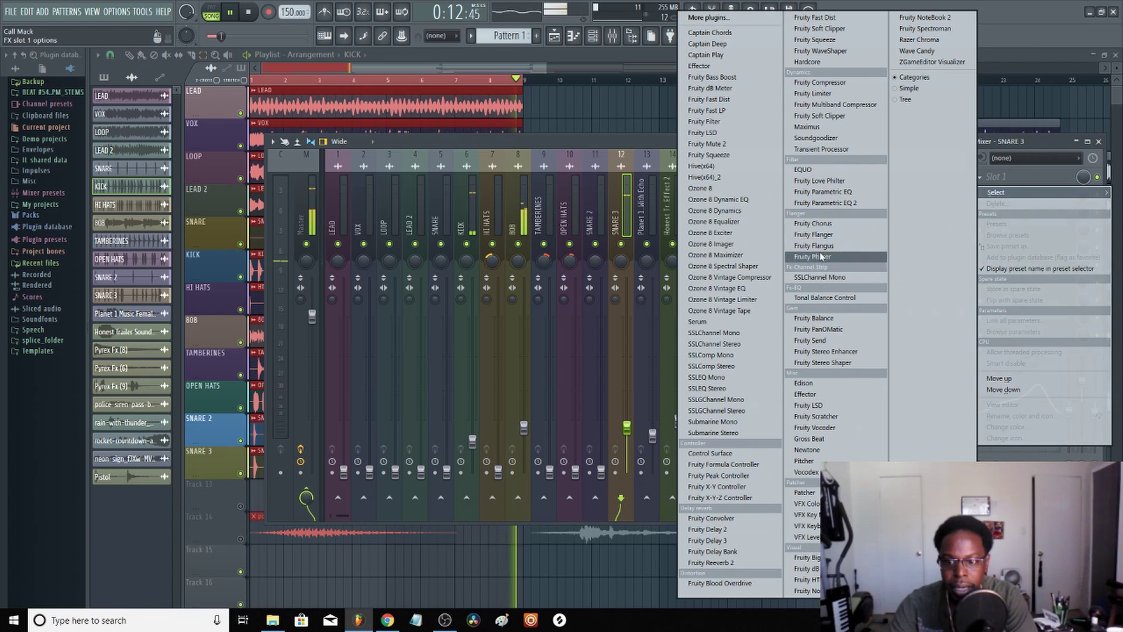
pyautogui.click(830, 205)
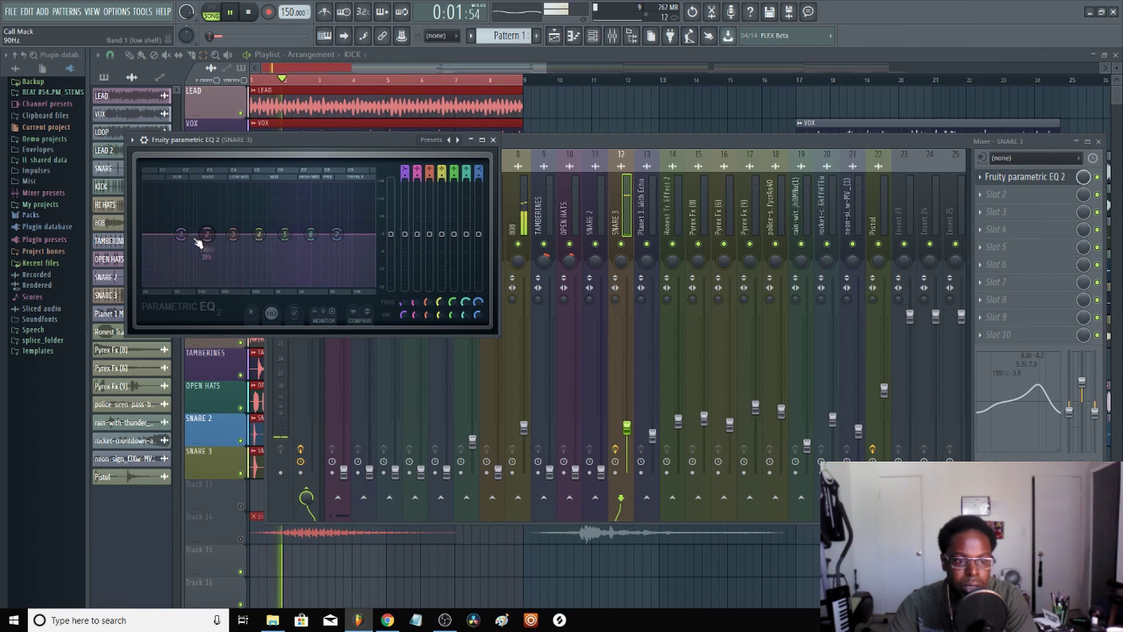
pyautogui.moveTo(181, 234); pyautogui.dragTo(186, 266)
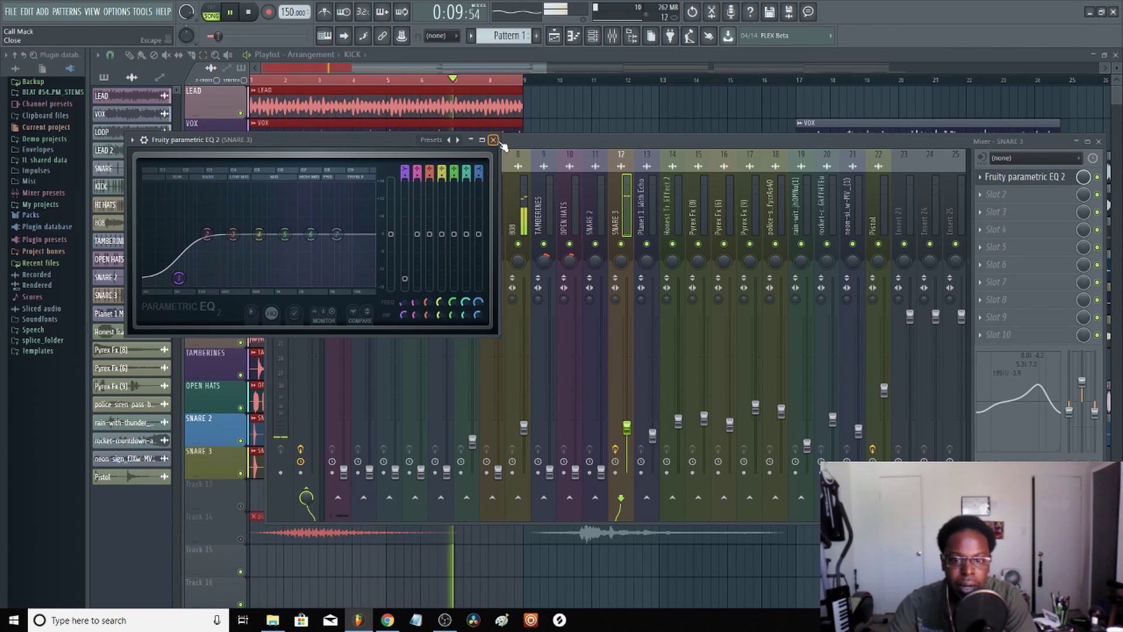
# Delete the Fruity parametric EQ 2 effect from the SNARE 3 track.
pyautogui.click(995, 178)
pyautogui.rightClick(994, 178)
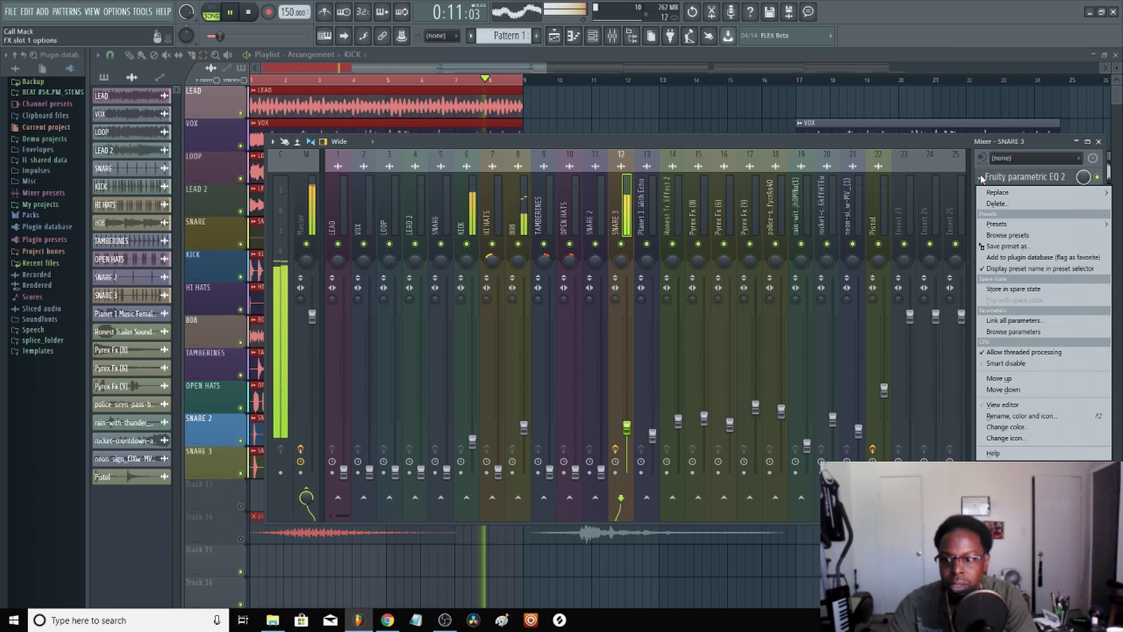
pyautogui.click(998, 205)
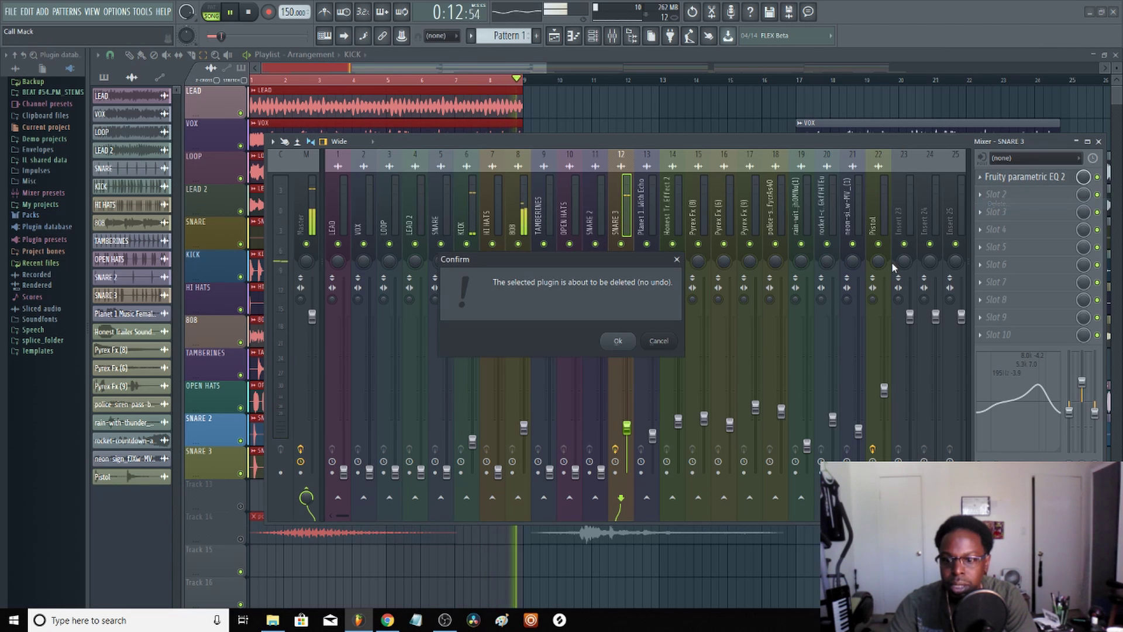
pyautogui.click(619, 342)
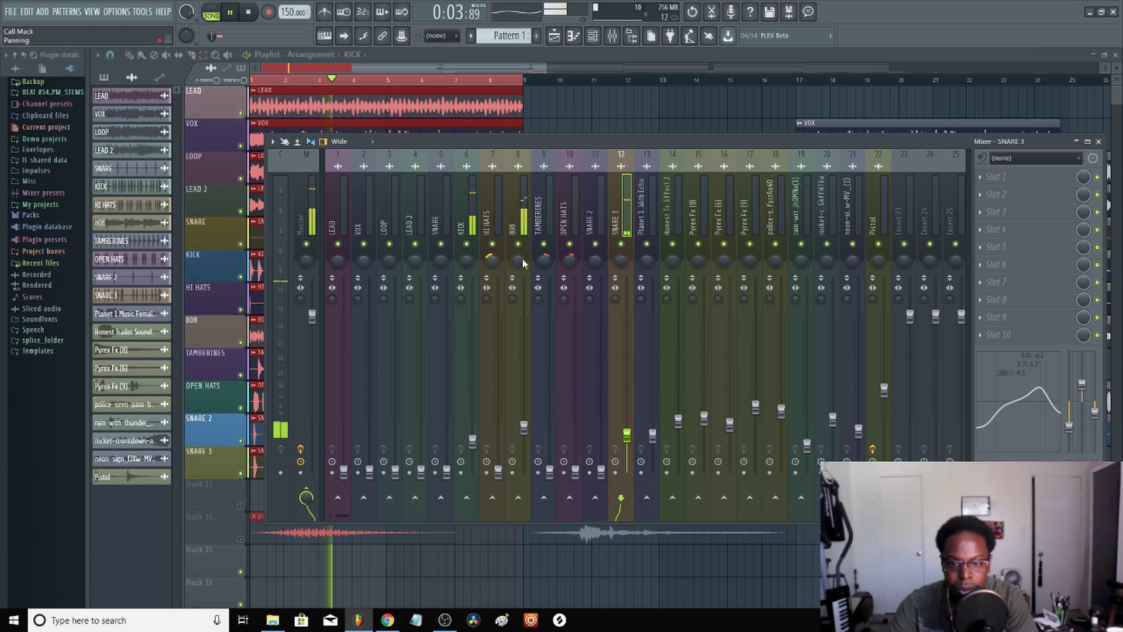
# Bring up the SNARE 2 track's volume and boost its peaking EQ band at about 5 kHz.
pyautogui.click(601, 475)
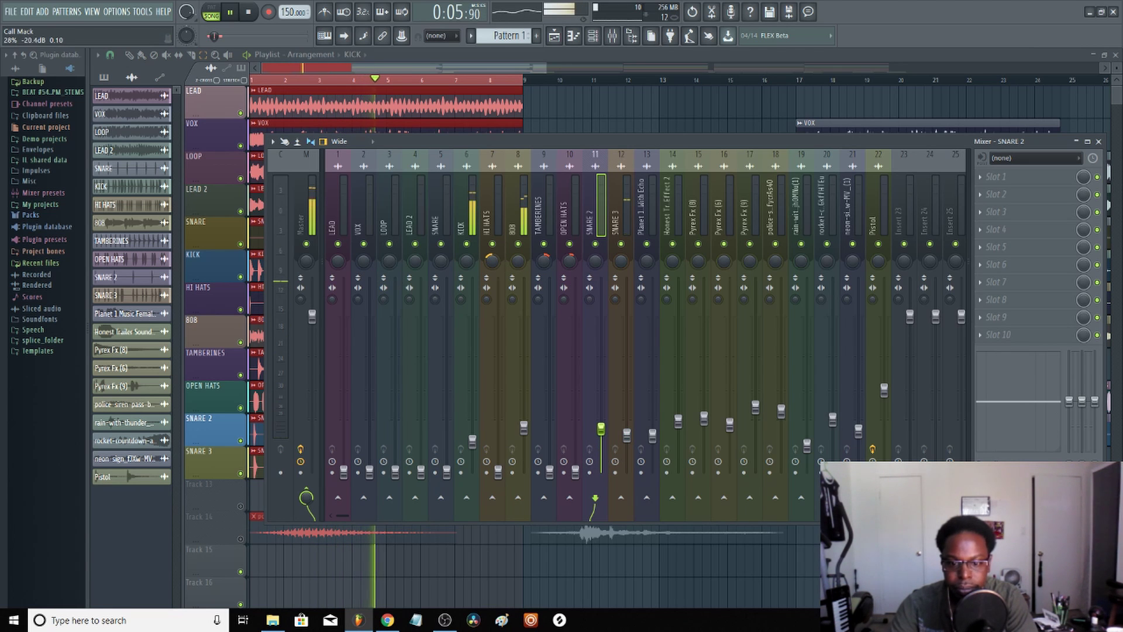
pyautogui.moveTo(600, 412); pyautogui.dragTo(601, 433)
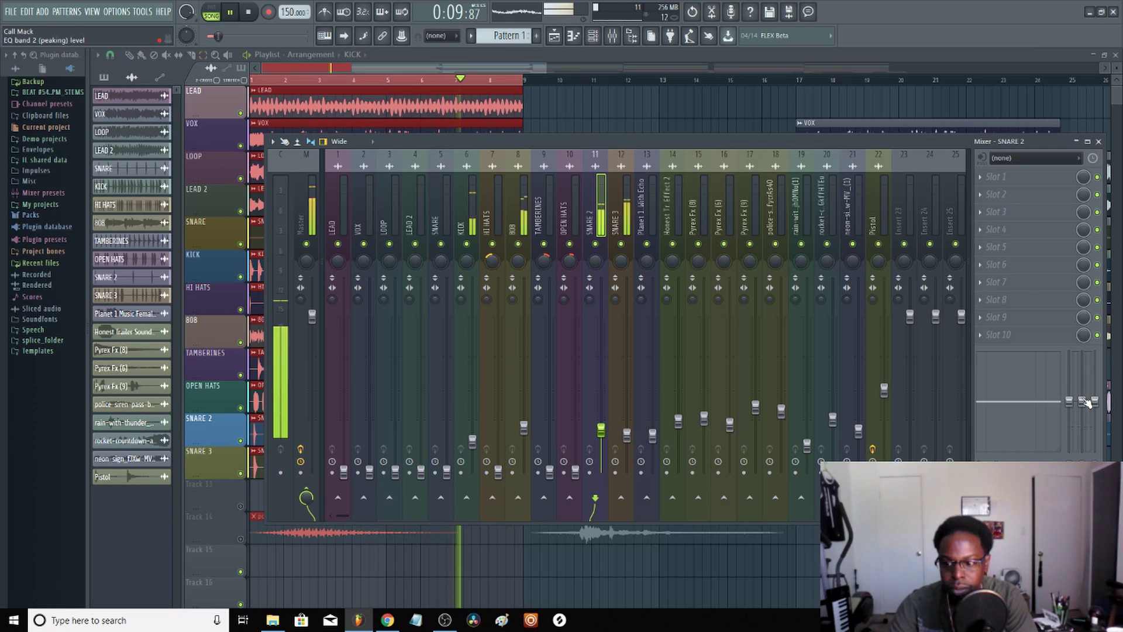
pyautogui.moveTo(1053, 400); pyautogui.dragTo(1023, 380)
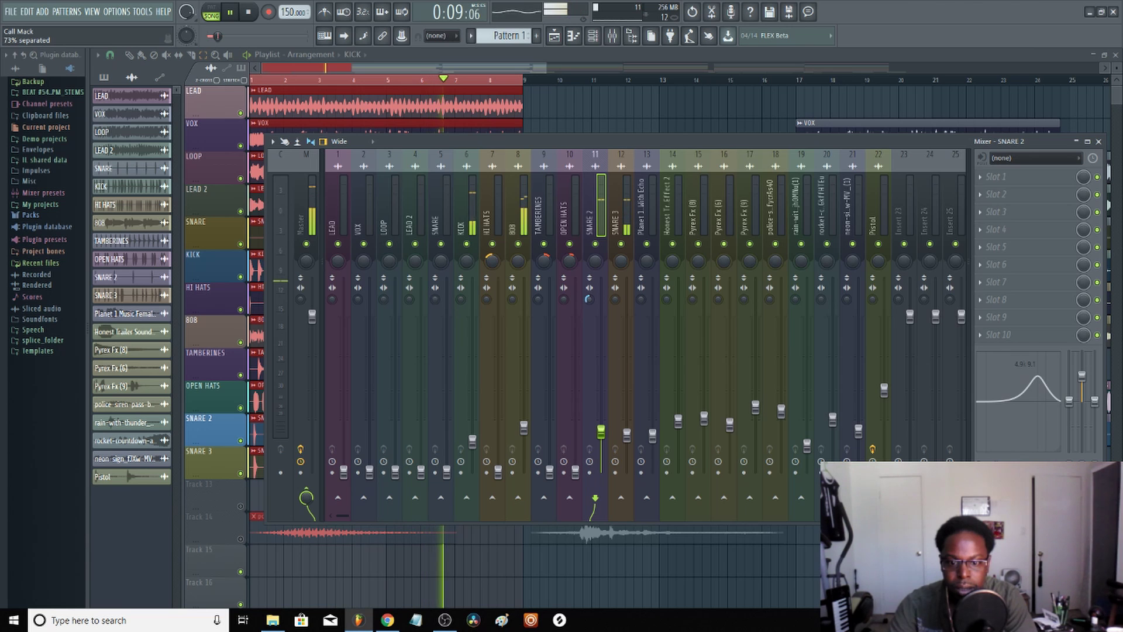
# Set the stereo separation of the SNARE 3 track to about 62% separated.
pyautogui.click(614, 299)
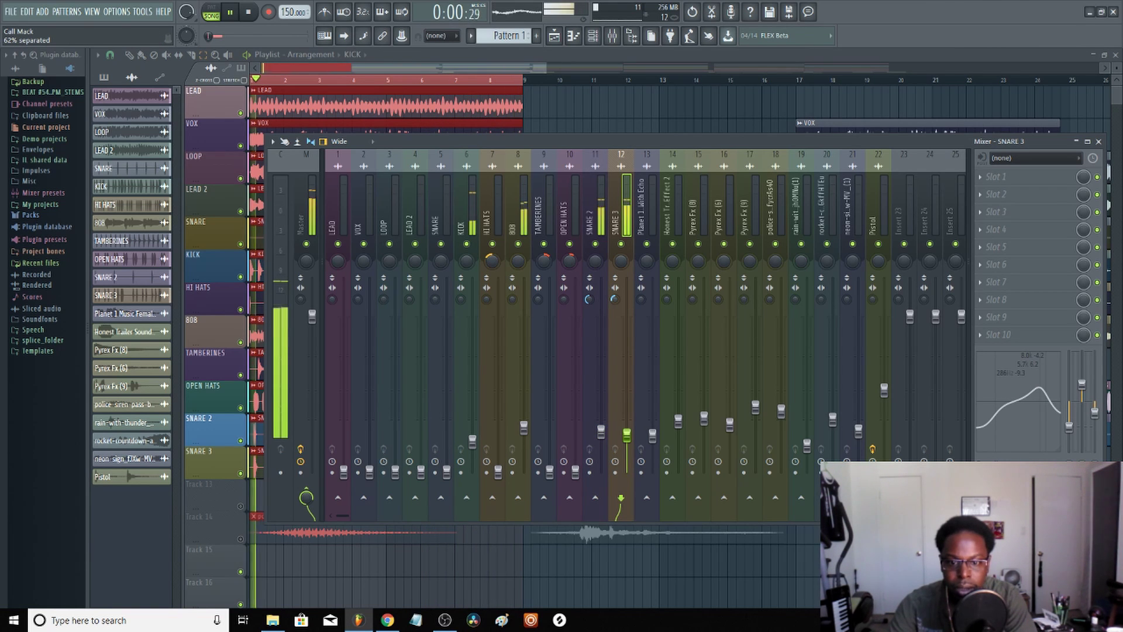
# Raise the OPEN HATS volume, boost its peaking EQ band at about 3.6 kHz and cut the low shelf about 15 dB at 227 Hz.
pyautogui.click(567, 480)
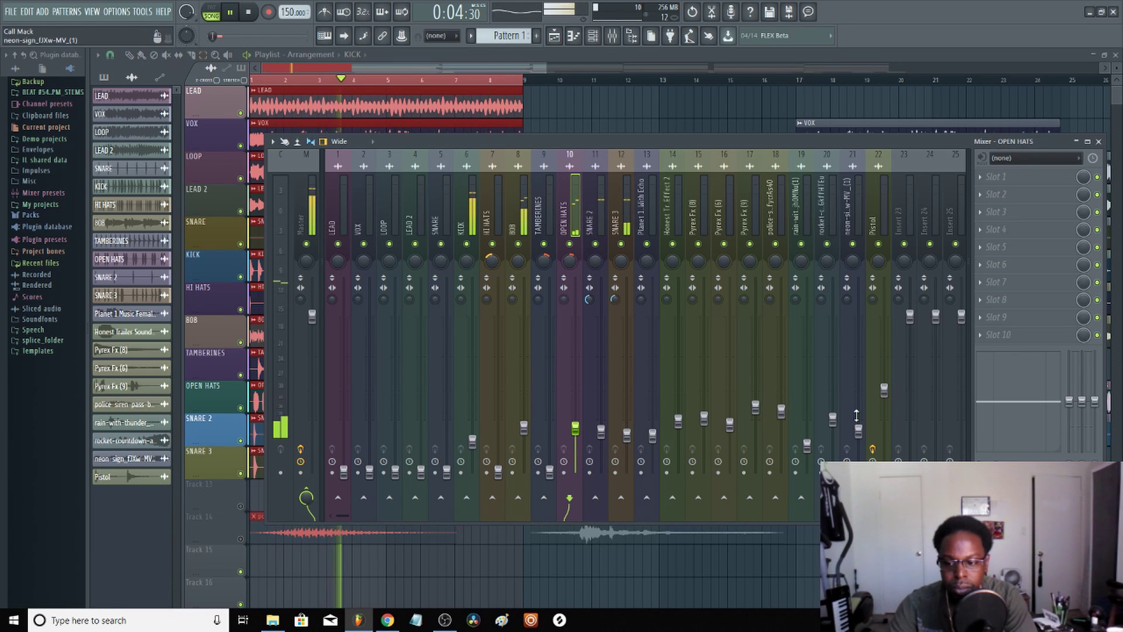
pyautogui.moveTo(1027, 397)
pyautogui.mouseDown()
pyautogui.moveTo(1028, 379)
pyautogui.moveTo(1042, 381)
pyautogui.mouseUp()
pyautogui.moveTo(983, 401); pyautogui.dragTo(995, 443)
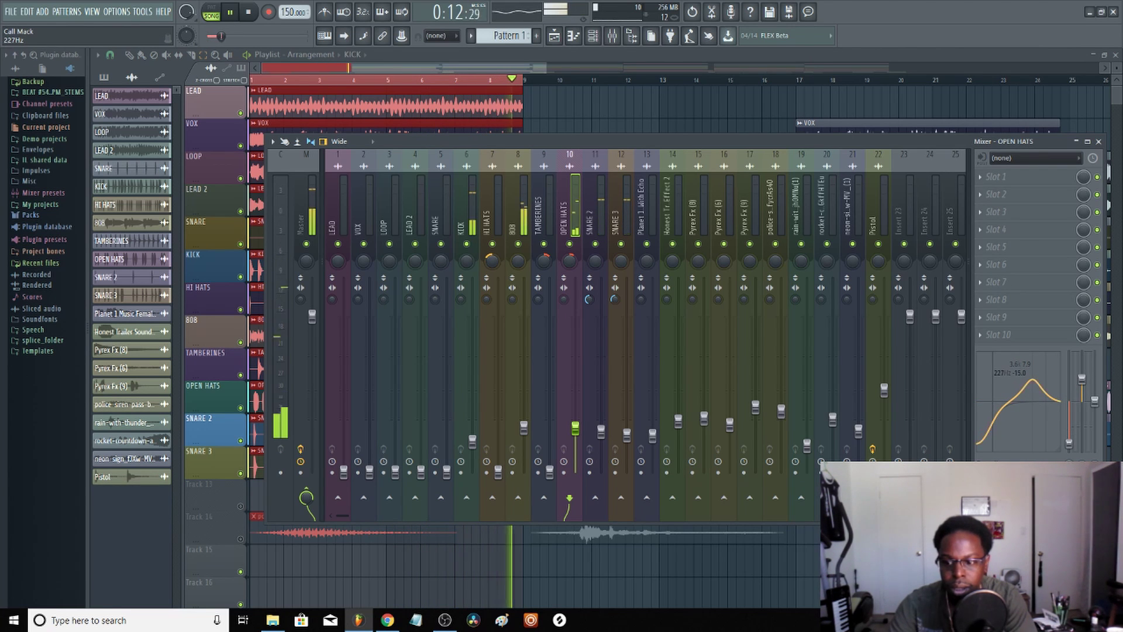
# Cut SNARE 2's low shelf about 14 dB at 201 Hz and retune the OPEN HATS peaking band to a gentler boost at about 4.5 kHz.
pyautogui.click(594, 222)
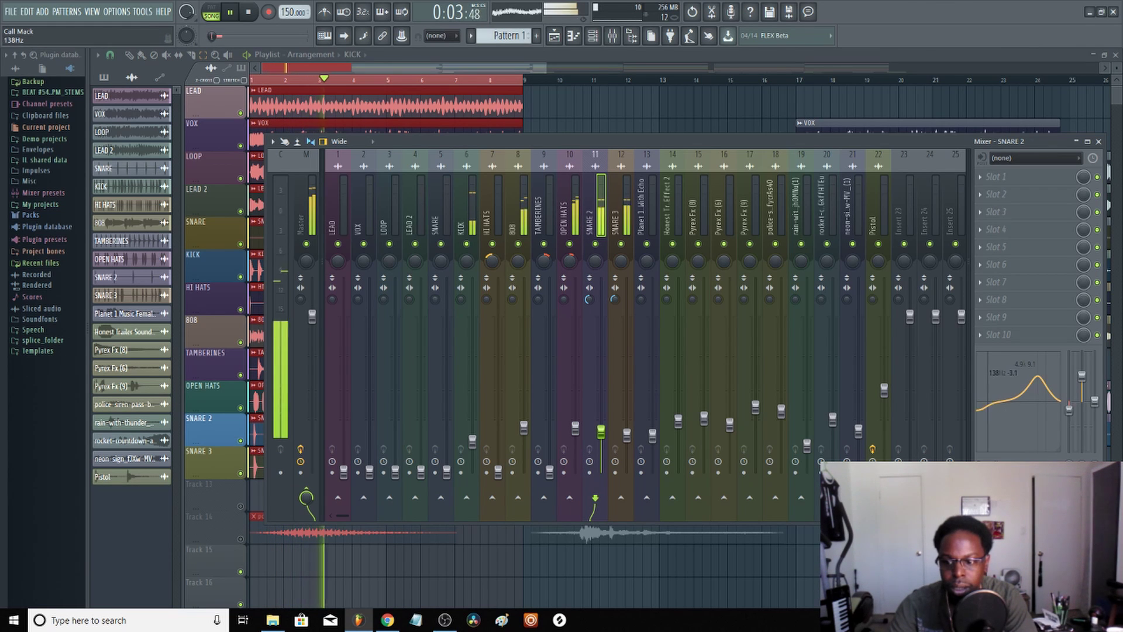
pyautogui.moveTo(999, 403); pyautogui.dragTo(994, 402)
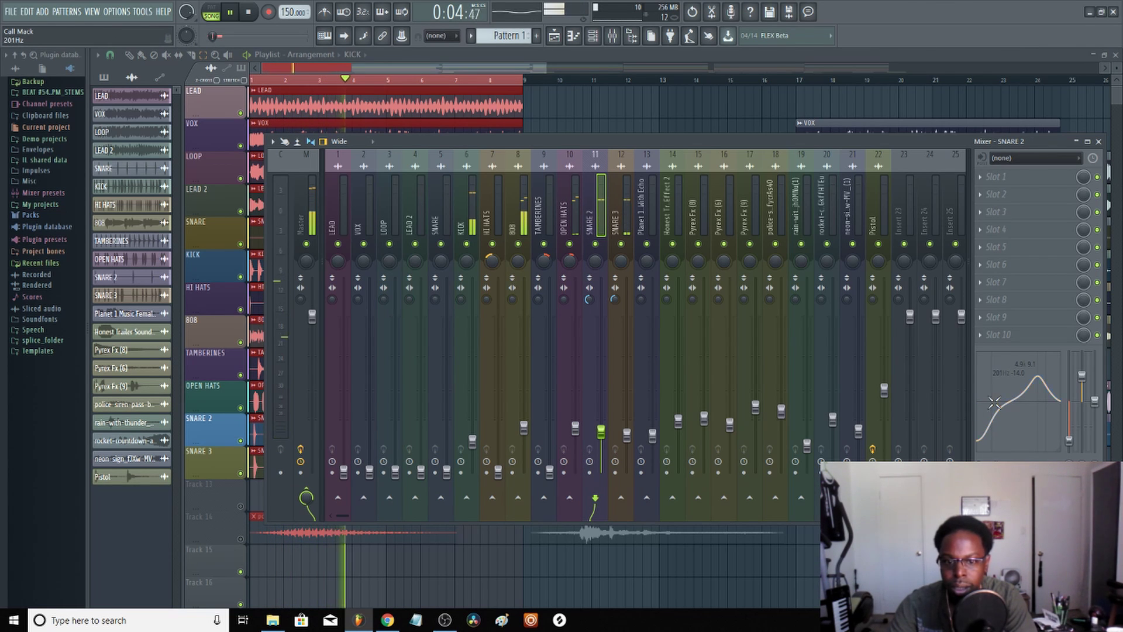
pyautogui.click(574, 220)
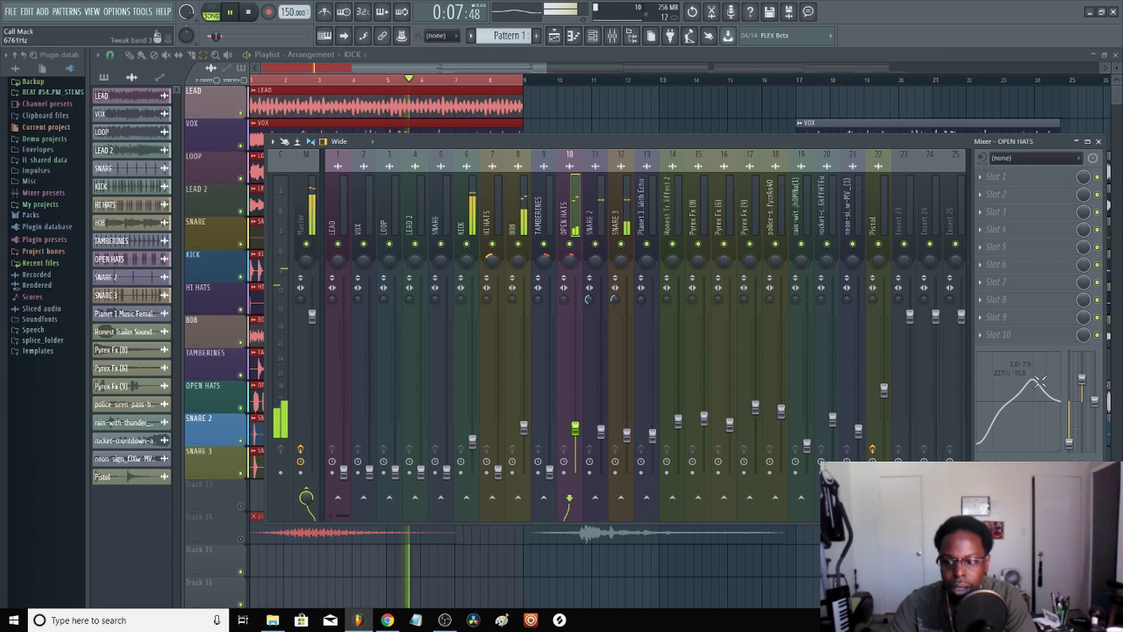
pyautogui.moveTo(1032, 379); pyautogui.dragTo(1036, 387)
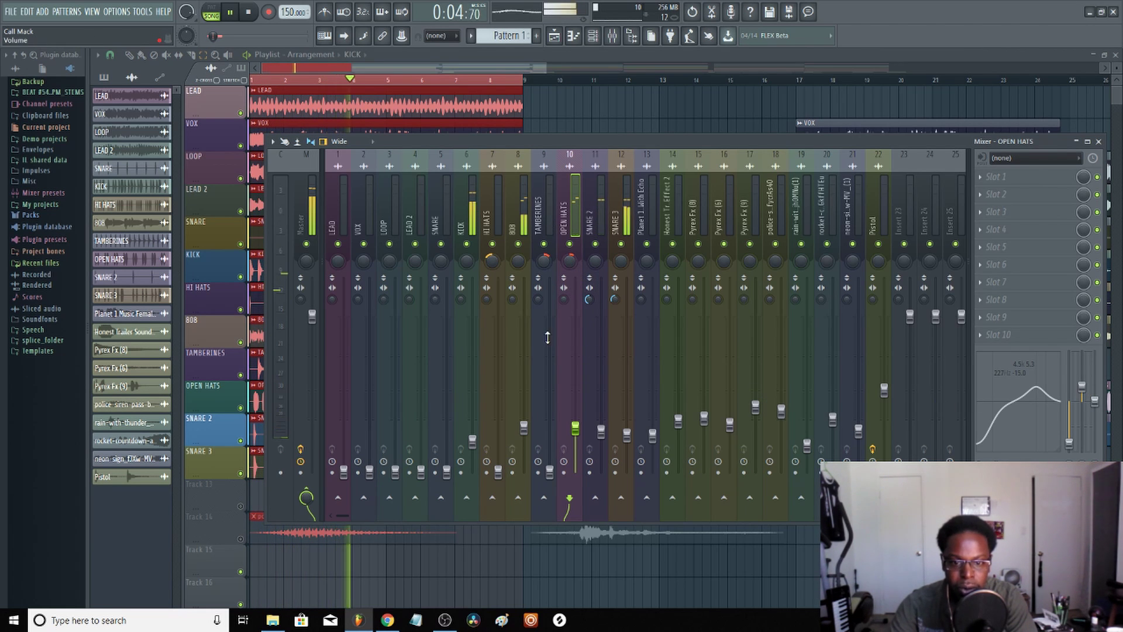
# Bring up the TAMBERINES volume moderately and shape its EQ with a boost at about 9.5 kHz and an 18 dB low-shelf cut.
pyautogui.moveTo(549, 471); pyautogui.dragTo(549, 444)
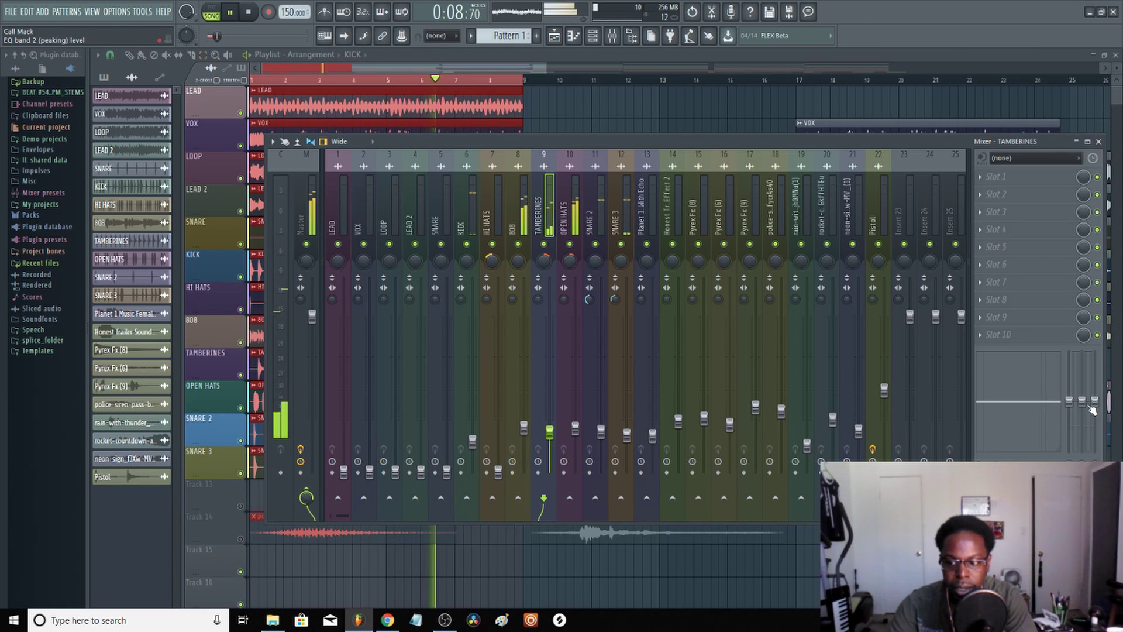
pyautogui.moveTo(1053, 403); pyautogui.dragTo(1049, 379)
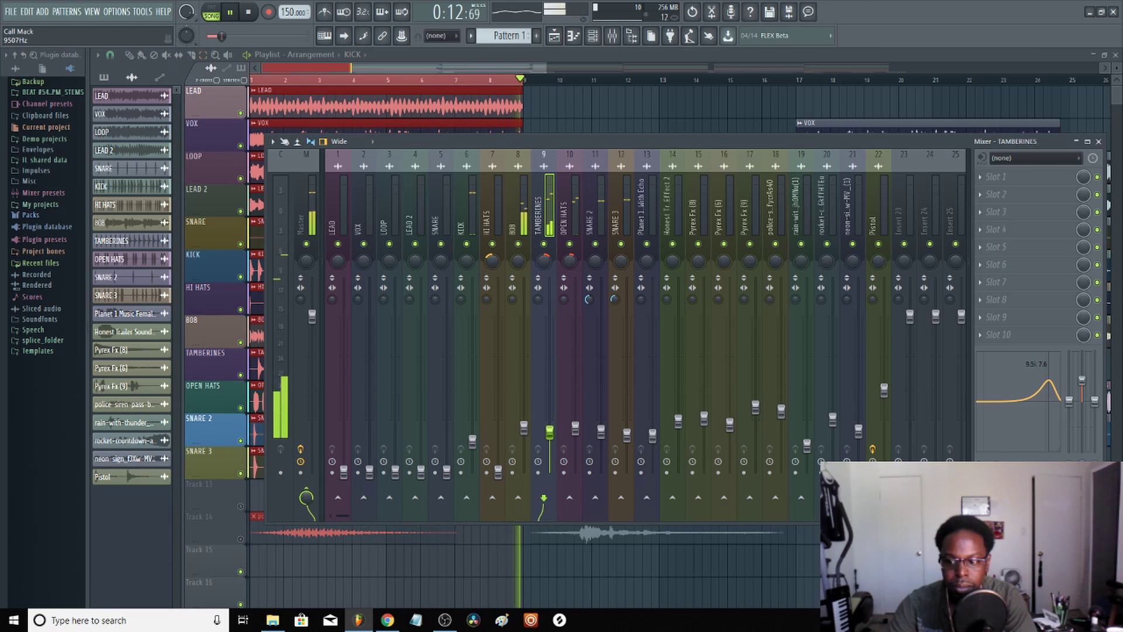
pyautogui.moveTo(995, 402); pyautogui.dragTo(986, 451)
pyautogui.moveTo(550, 437); pyautogui.dragTo(550, 446)
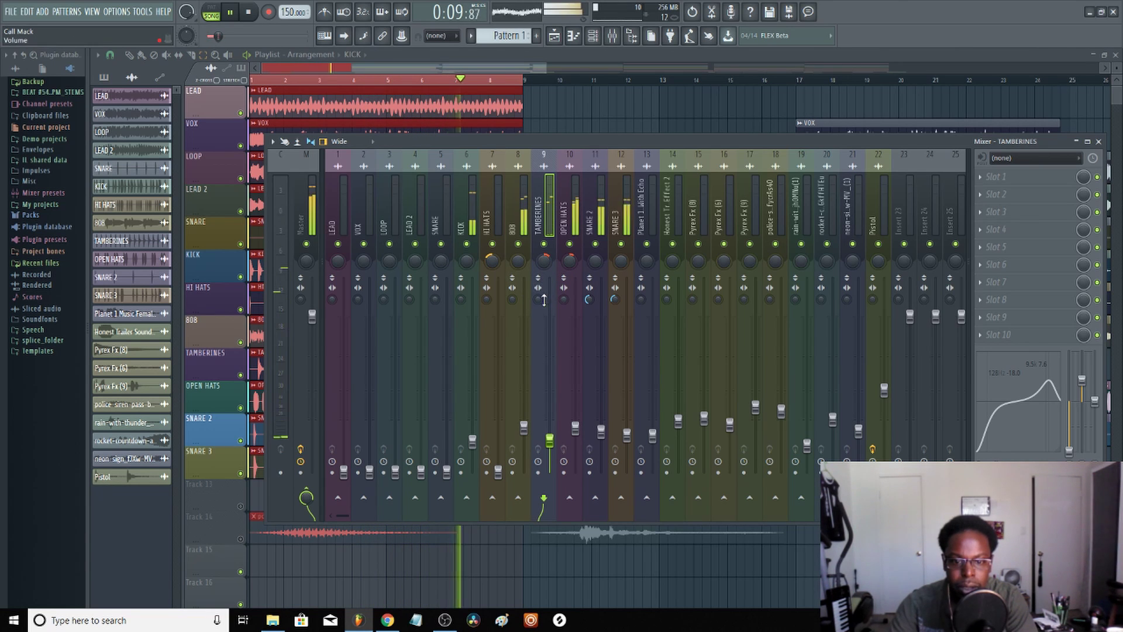
# Separate the stereo image of the TAMBERINES track and pan SNARE 3 slightly to the left.
pyautogui.moveTo(544, 299); pyautogui.dragTo(543, 287)
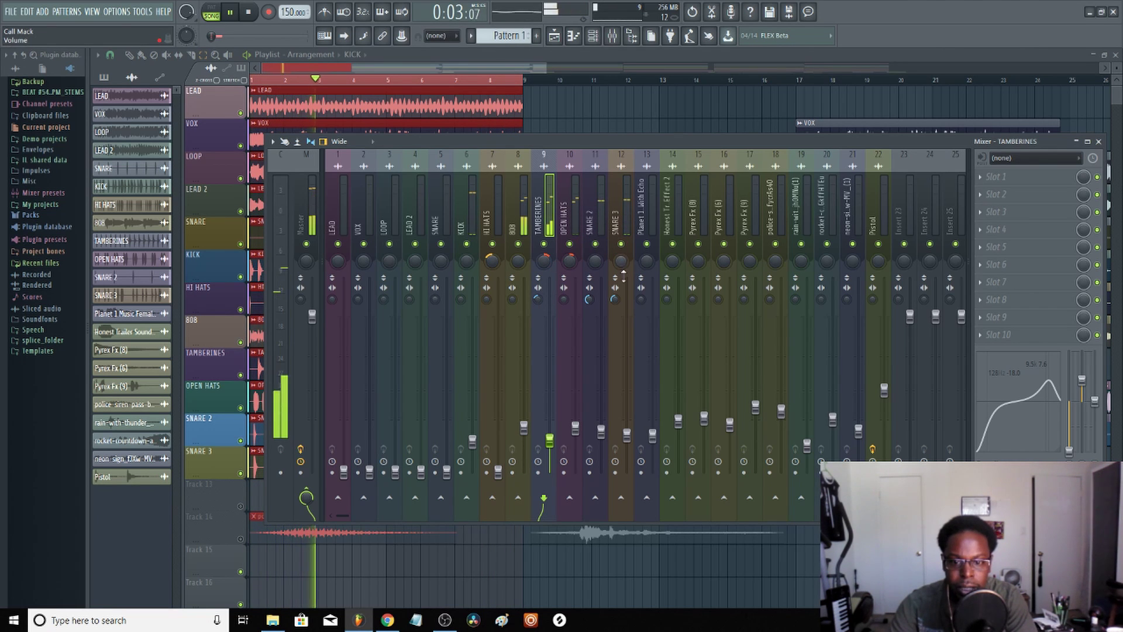
pyautogui.moveTo(621, 261); pyautogui.dragTo(622, 275)
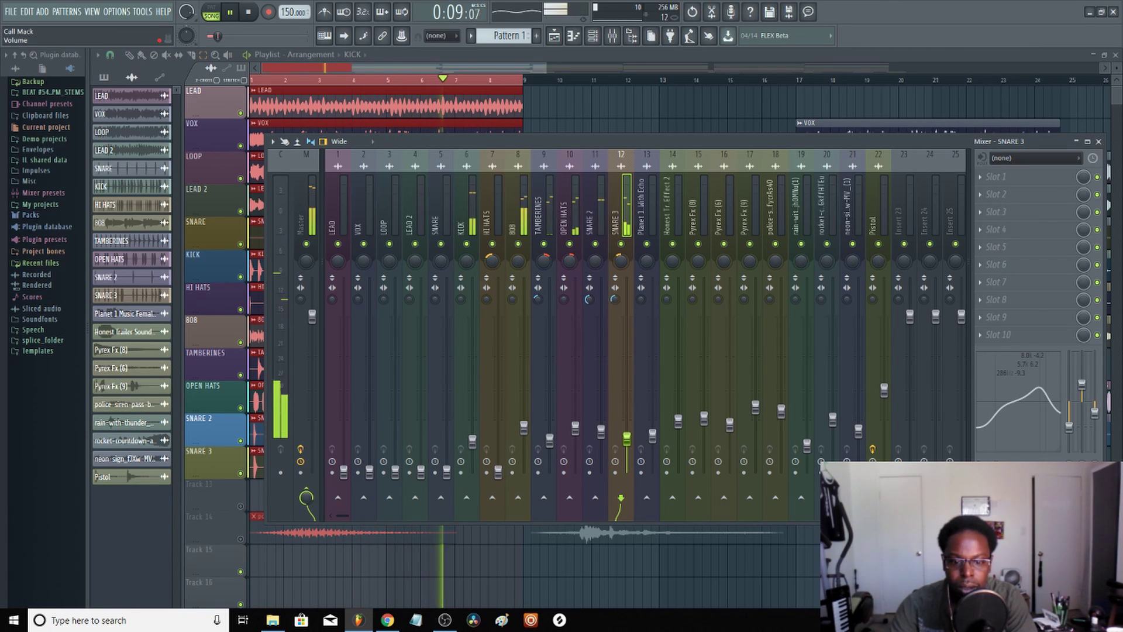
# Bring up the HI HATS track's volume and boost its peaking EQ band.
pyautogui.click(492, 222)
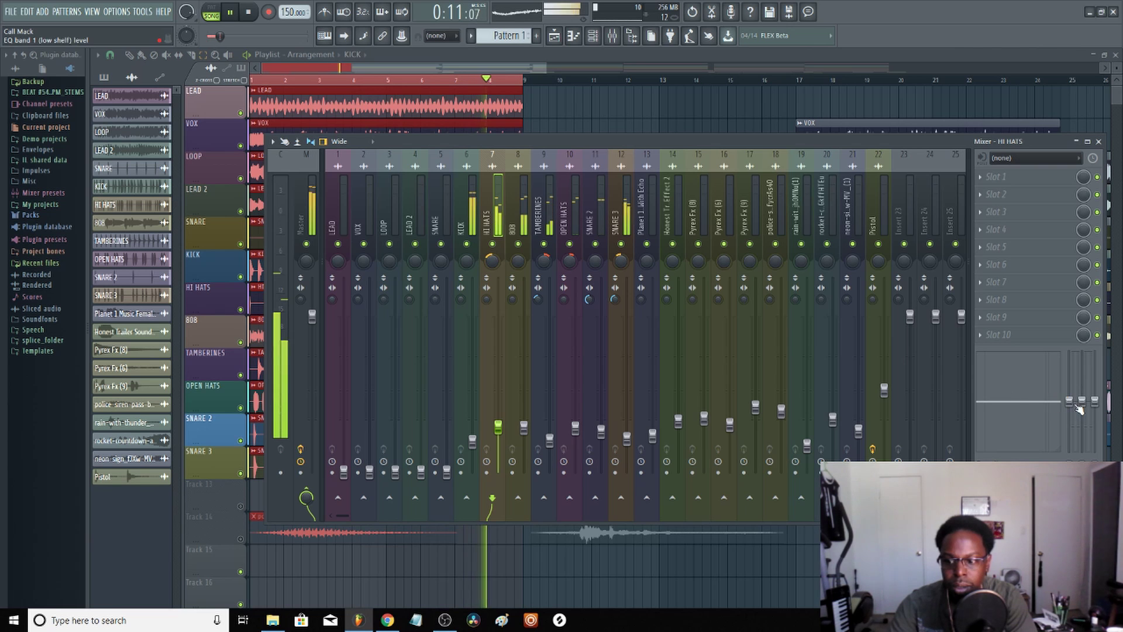
pyautogui.moveTo(1083, 408); pyautogui.dragTo(1031, 379)
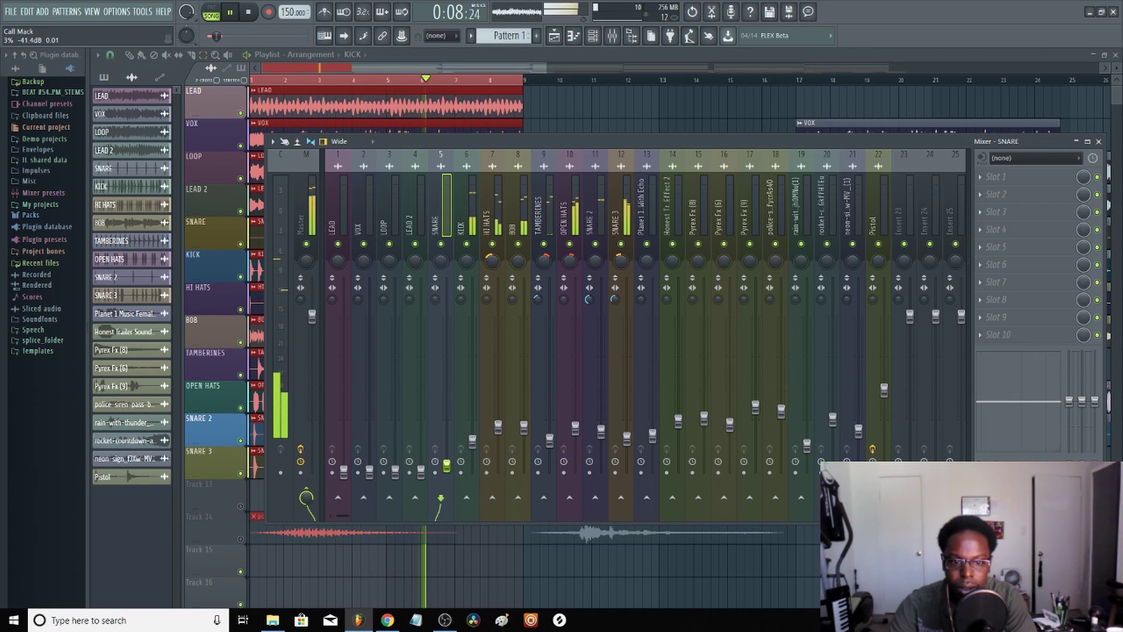
# Raise the SNARE volume to about 34%, boost its EQ peak at about 6 kHz, cut the low shelf about 14 dB and separate its stereo.
pyautogui.moveTo(446, 471); pyautogui.dragTo(446, 416)
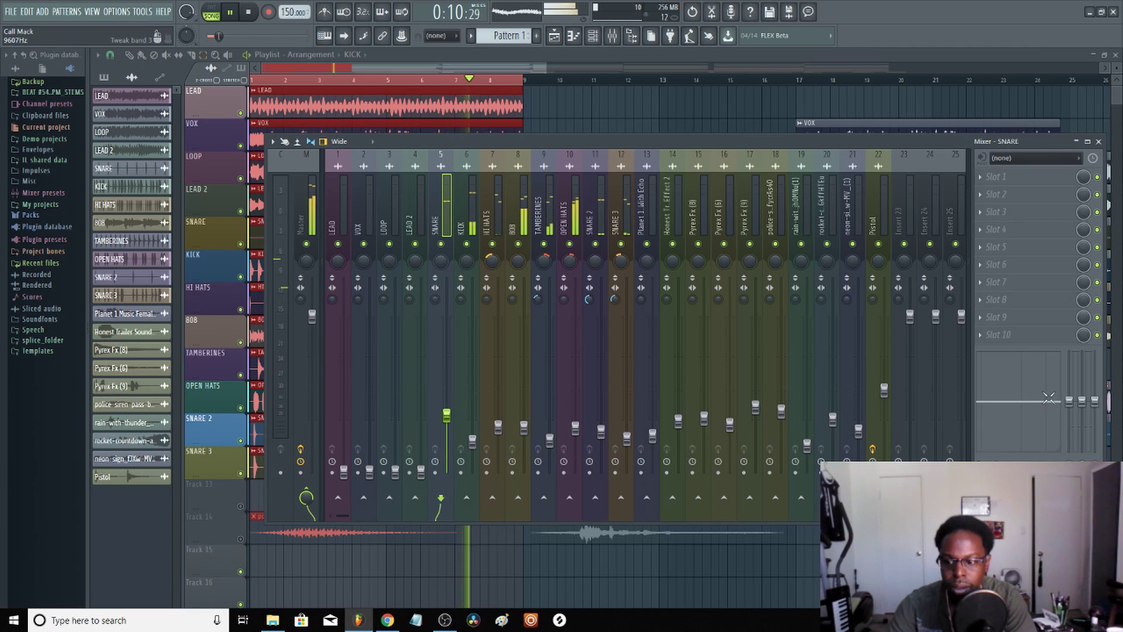
pyautogui.moveTo(1081, 400); pyautogui.dragTo(1041, 374)
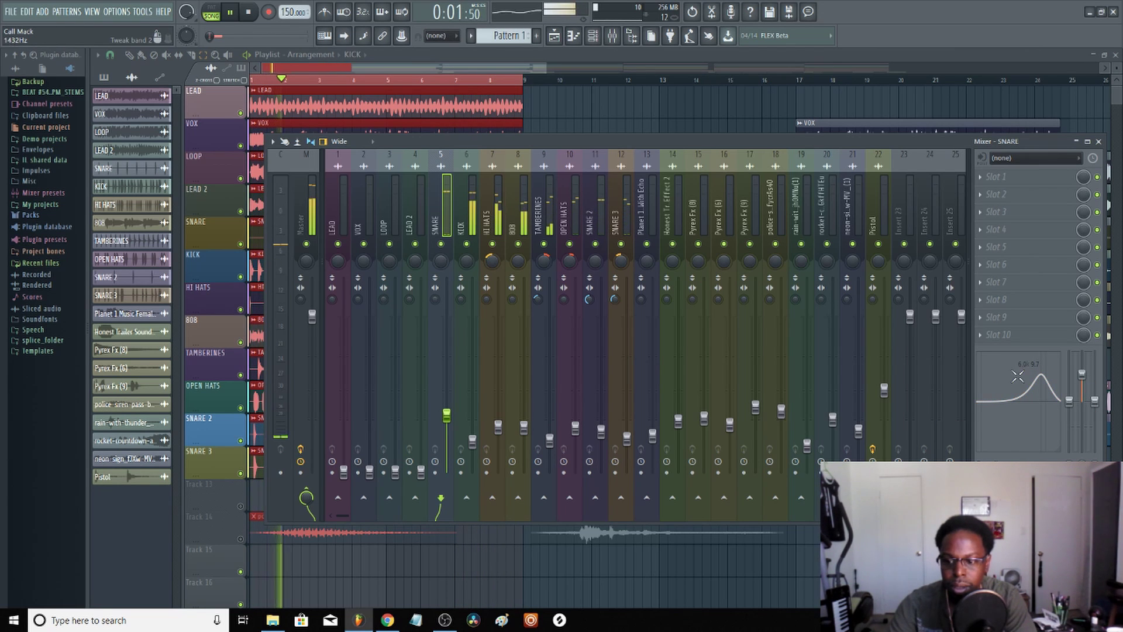
pyautogui.moveTo(981, 403); pyautogui.dragTo(978, 440)
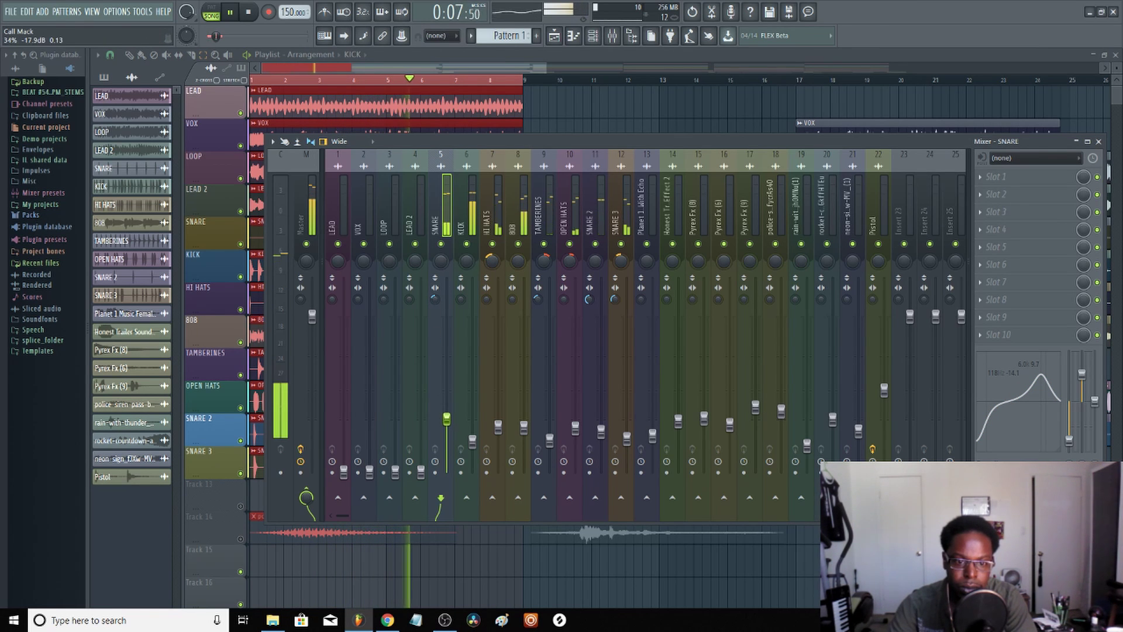
# Raise the LEAD 2 volume to about 24%, boost its EQ peak at about 6.2 kHz and high shelf, and cut the low shelf about 11 dB.
pyautogui.moveTo(421, 471); pyautogui.dragTo(420, 434)
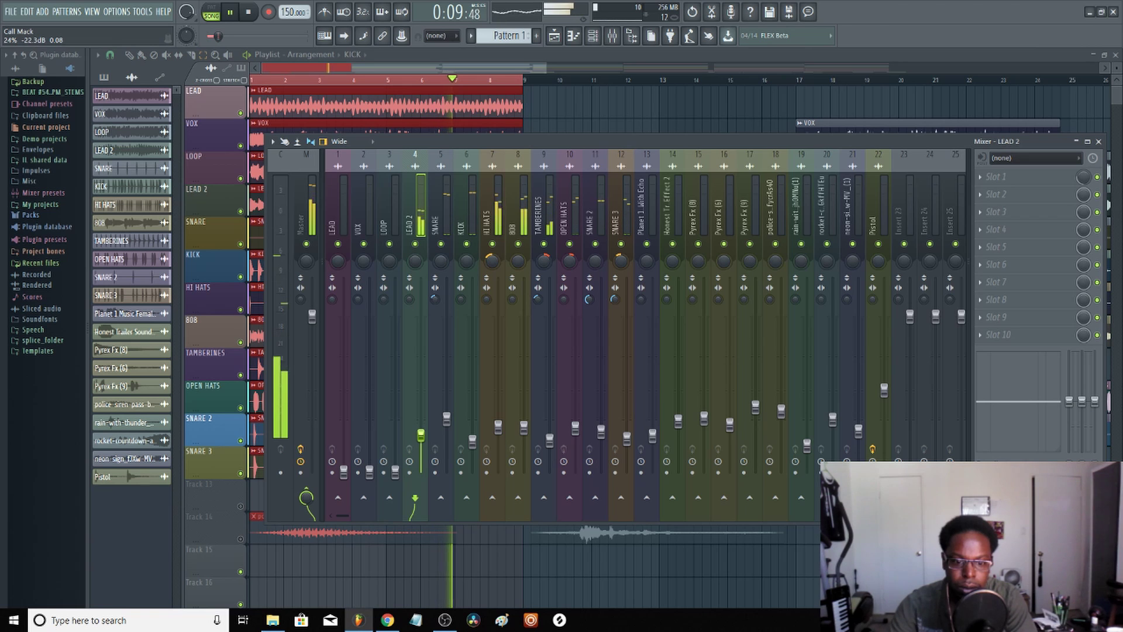
pyautogui.moveTo(1083, 404); pyautogui.dragTo(1082, 396)
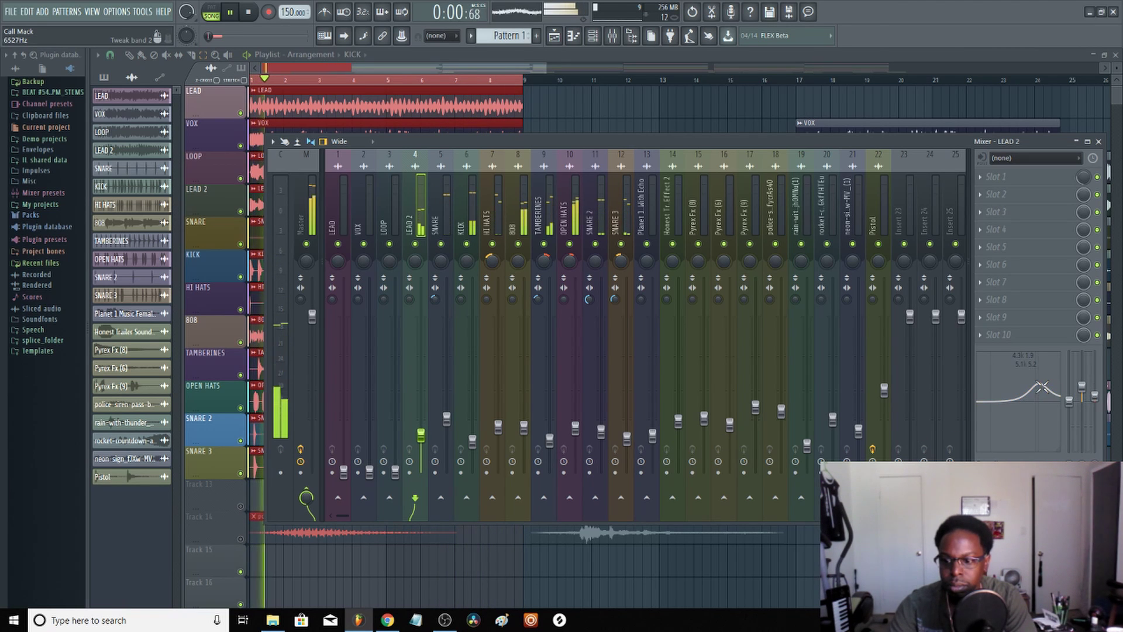
pyautogui.moveTo(1094, 404); pyautogui.dragTo(1093, 400)
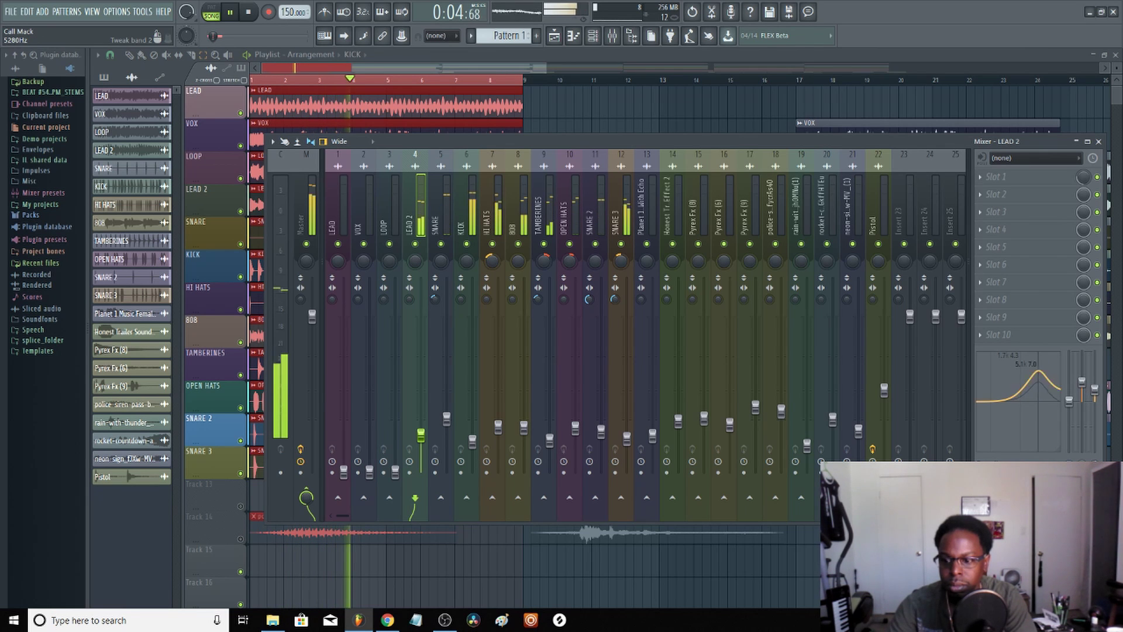
pyautogui.moveTo(1038, 371)
pyautogui.mouseDown()
pyautogui.moveTo(1012, 375)
pyautogui.moveTo(1040, 371)
pyautogui.mouseUp()
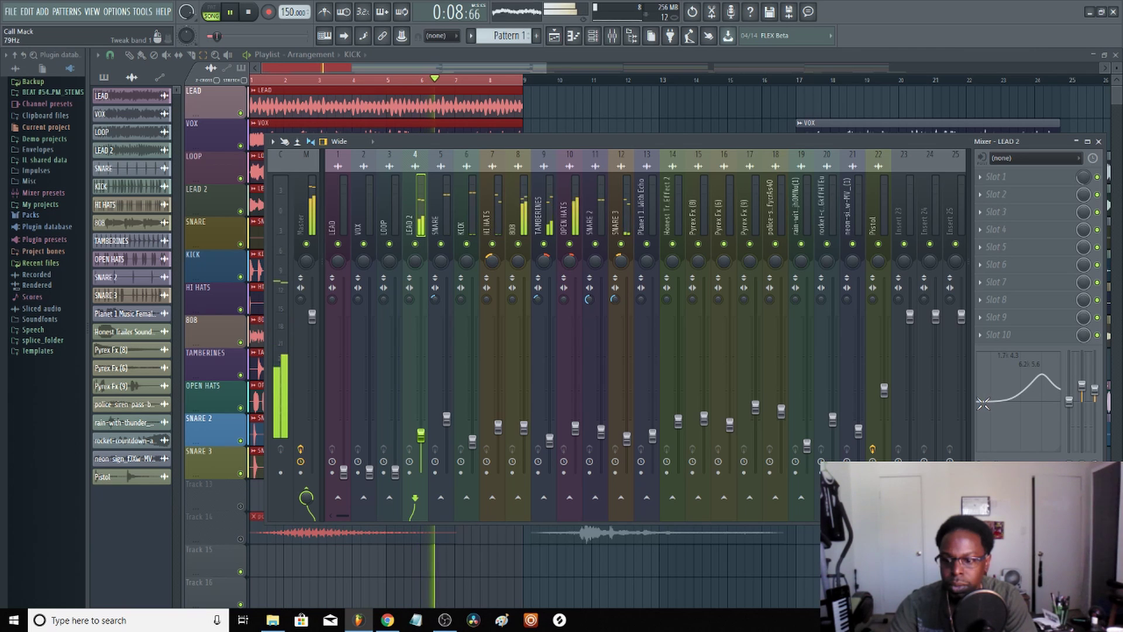
pyautogui.scroll(-5, 982, 403)
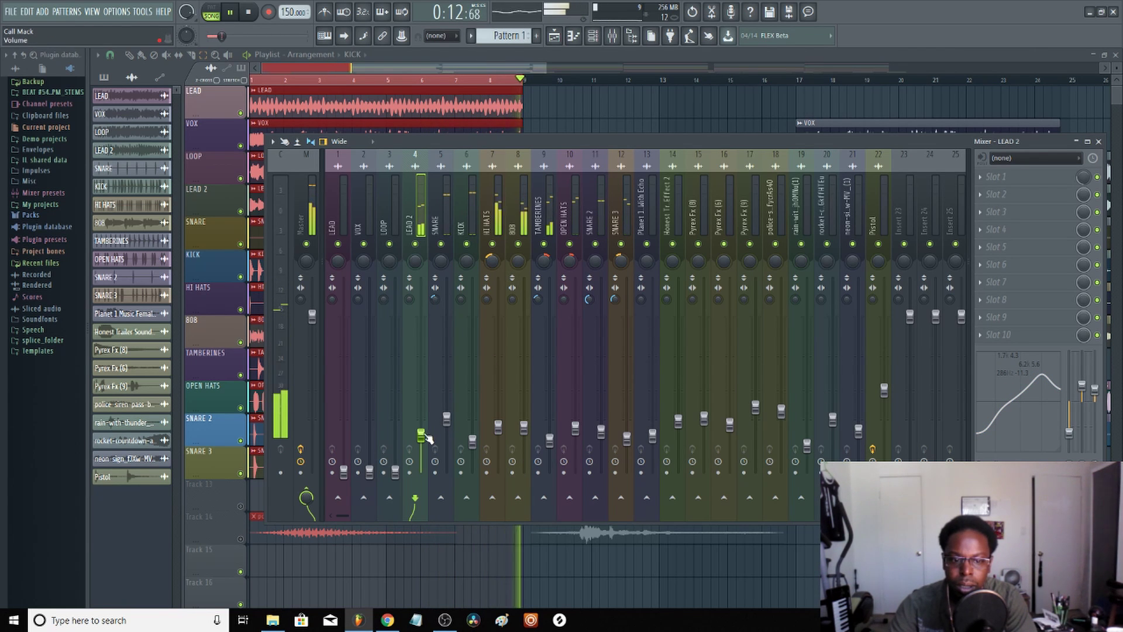
# Bring up the LOOP volume, boost its EQ peak at about 3.1 kHz and cut the low shelf 18 dB at about 188 Hz.
pyautogui.moveTo(395, 469); pyautogui.dragTo(394, 435)
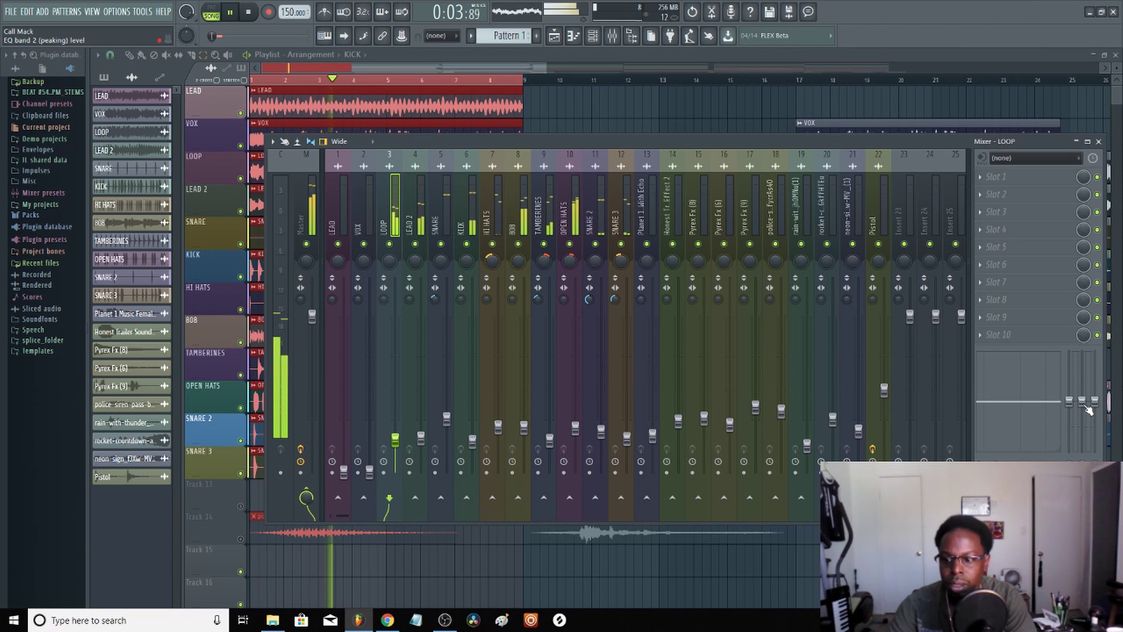
pyautogui.moveTo(1082, 401); pyautogui.dragTo(988, 450)
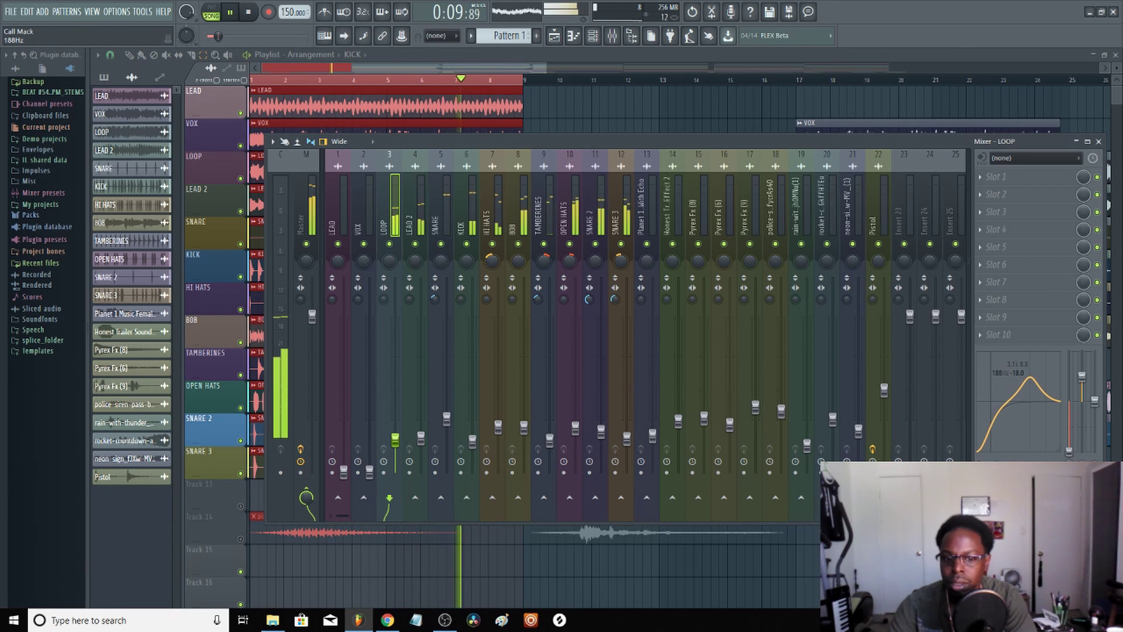
# Insert Fruity Chorus in the first effect slot of the LOOP track, keep its default settings and close its window.
pyautogui.click(419, 219)
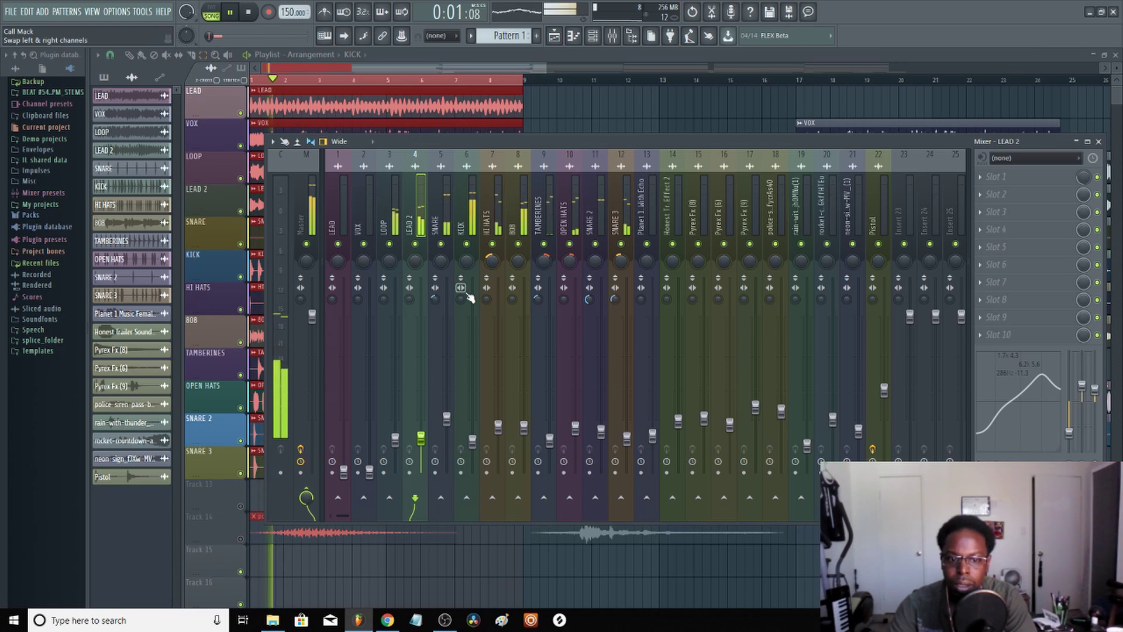
pyautogui.click(386, 208)
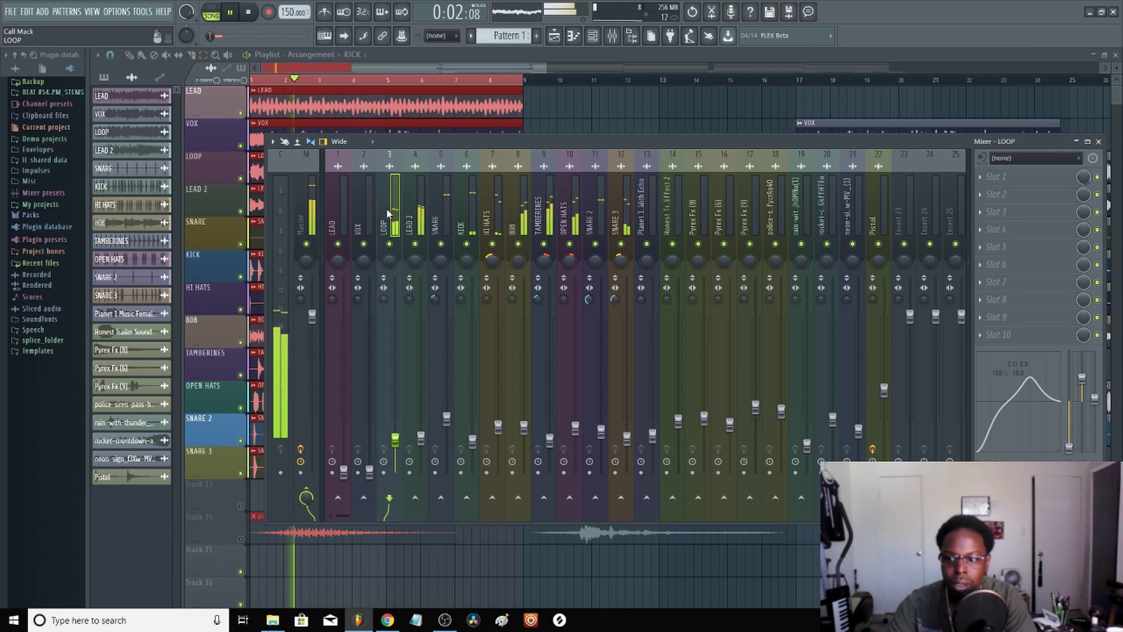
pyautogui.click(982, 177)
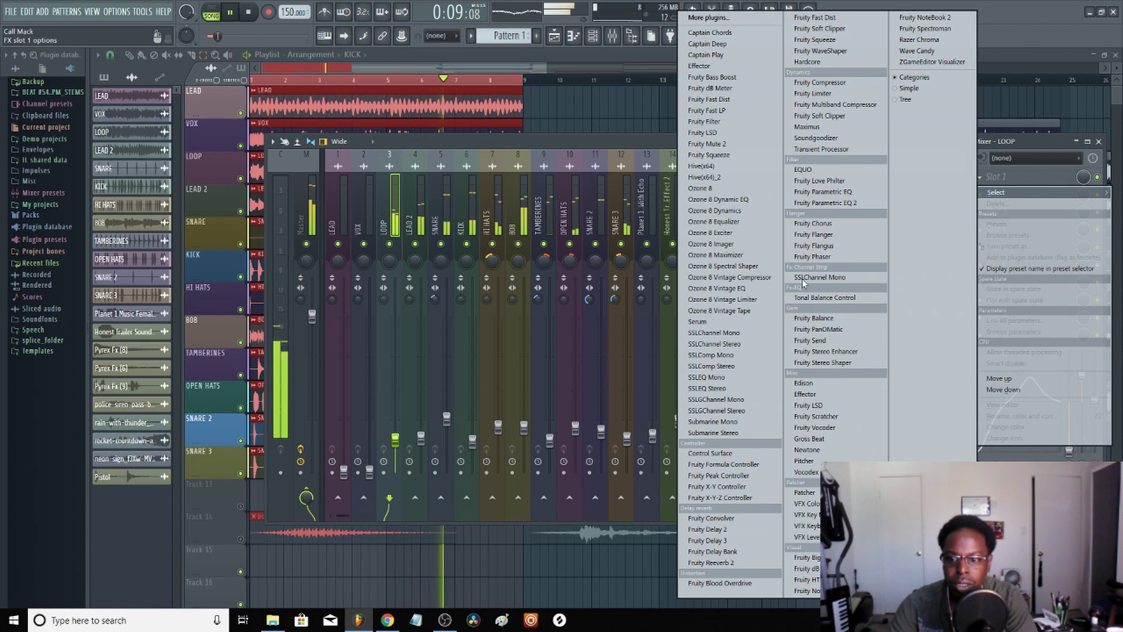
pyautogui.click(812, 223)
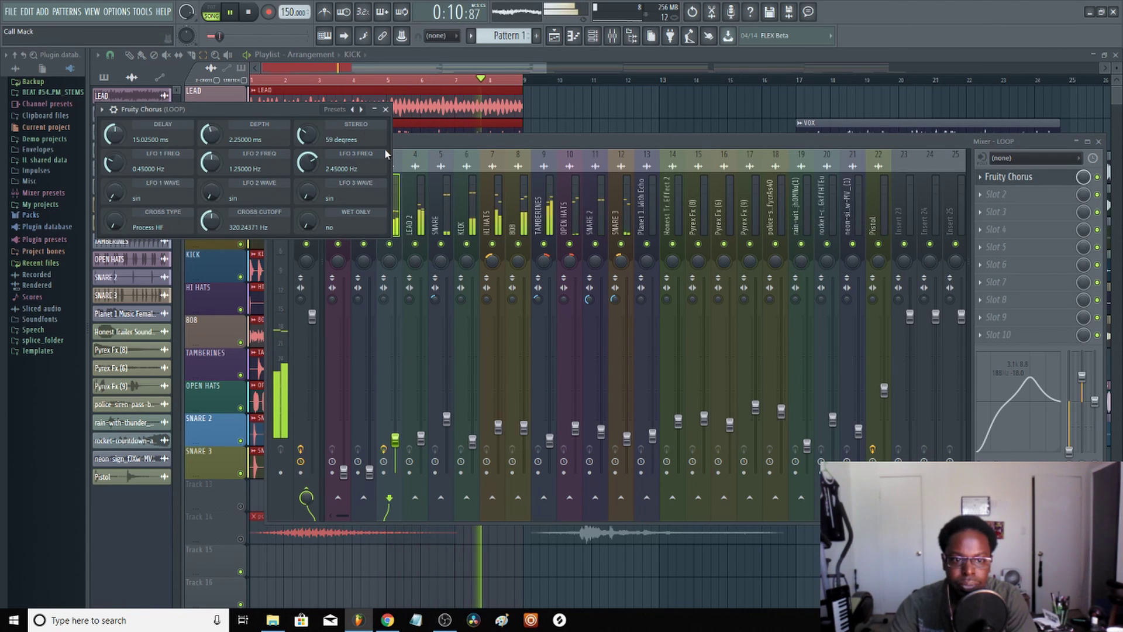
pyautogui.click(386, 109)
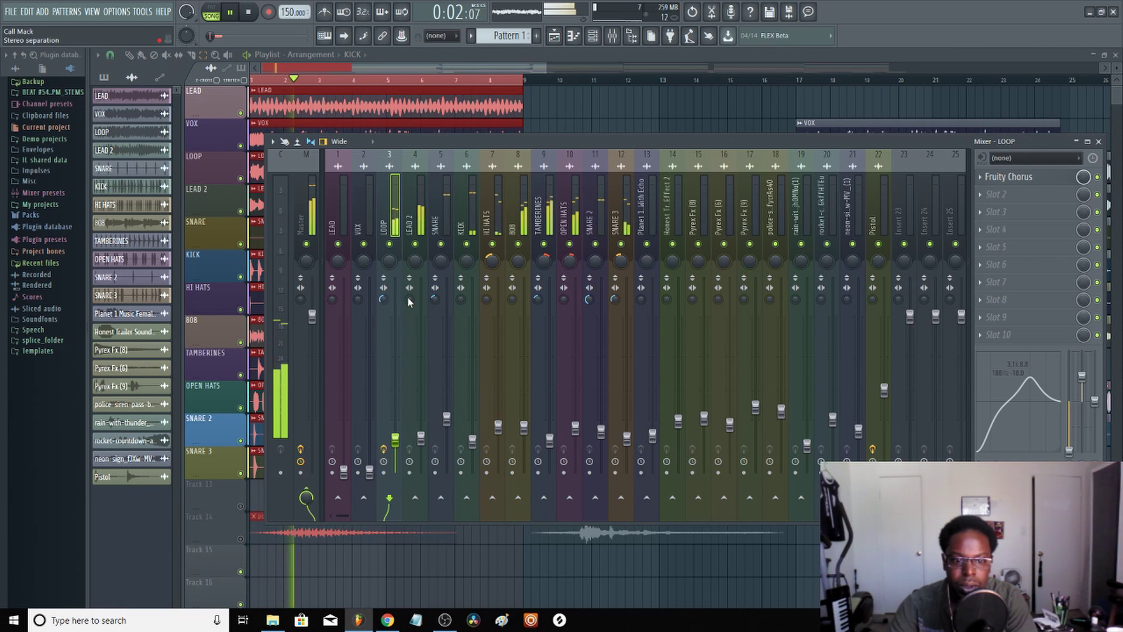
# Widen the stereo separation of the LOOP and LEAD 2 tracks.
pyautogui.click(408, 302)
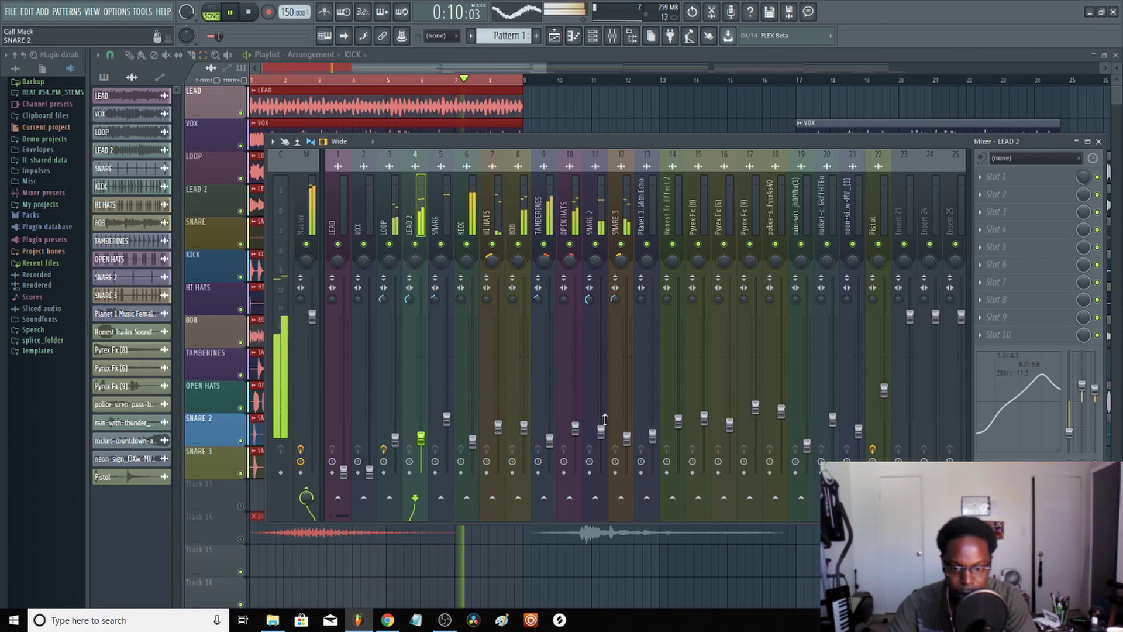
pyautogui.moveTo(321, 261)
pyautogui.mouseDown()
pyautogui.moveTo(322, 297)
pyautogui.moveTo(322, 254)
pyautogui.mouseUp()
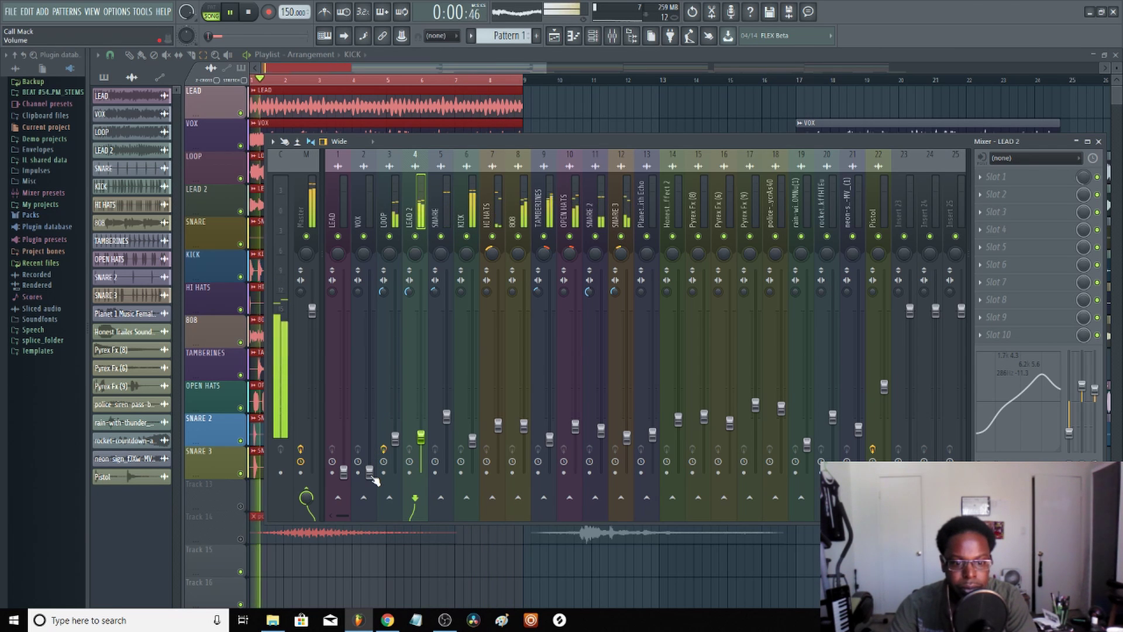
# Bring up the VOX volume, boost its EQ peak about 11 dB at 4.4 kHz and cut the low shelf about 15 dB.
pyautogui.moveTo(369, 472); pyautogui.dragTo(375, 438)
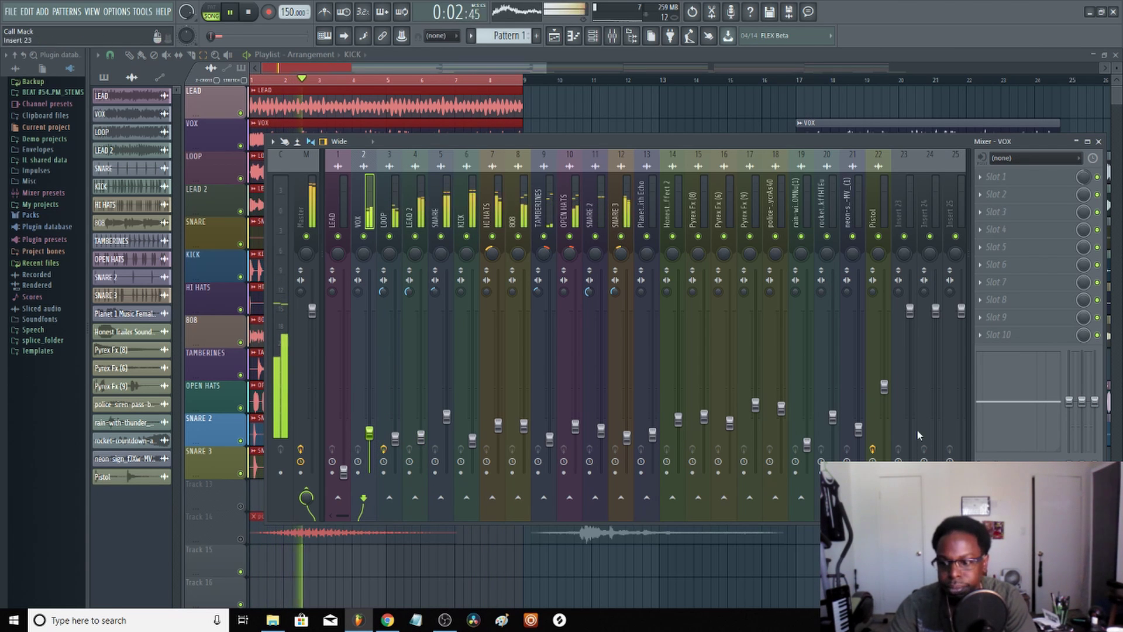
pyautogui.moveTo(1081, 401); pyautogui.dragTo(1036, 369)
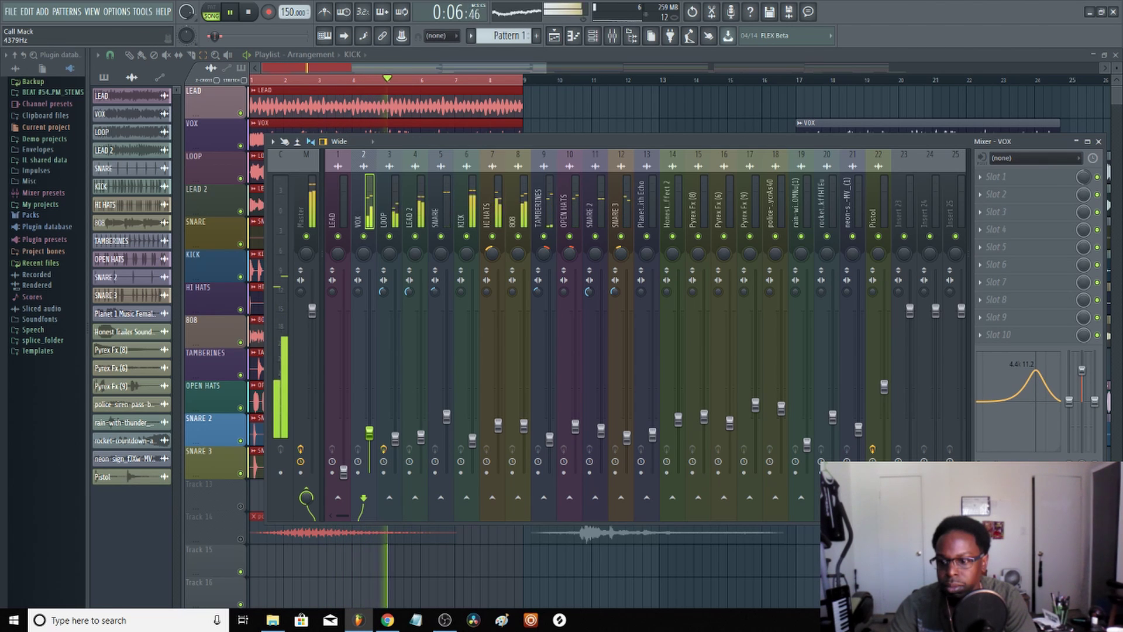
pyautogui.moveTo(983, 401); pyautogui.dragTo(986, 443)
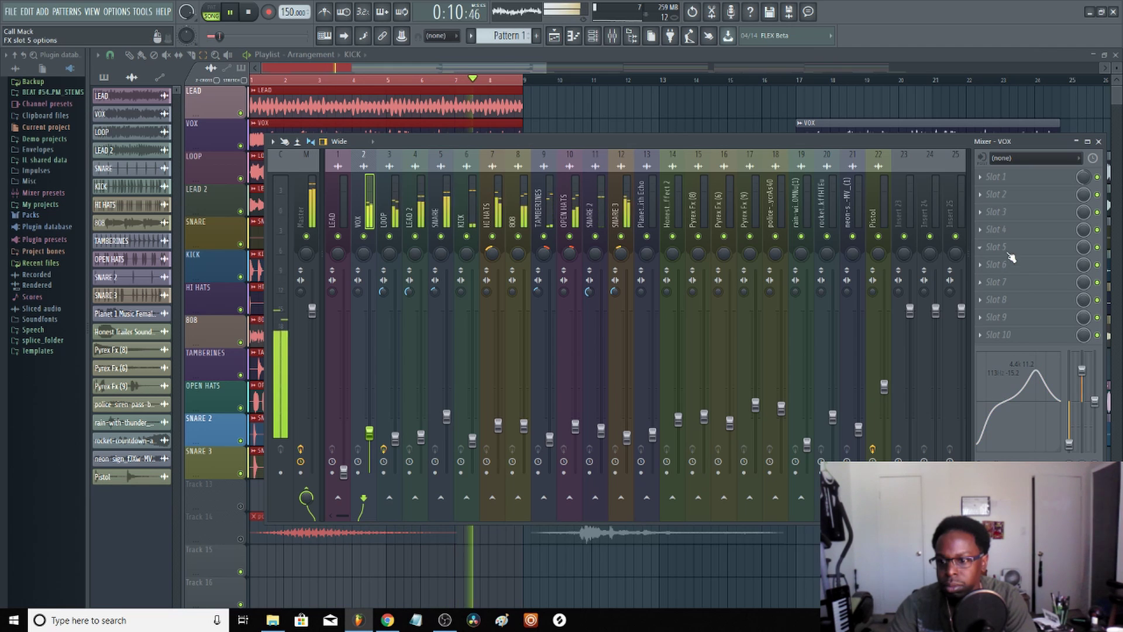
# Insert Fruity Chorus in the first effect slot of the VOX track.
pyautogui.click(995, 176)
pyautogui.moveTo(995, 192)
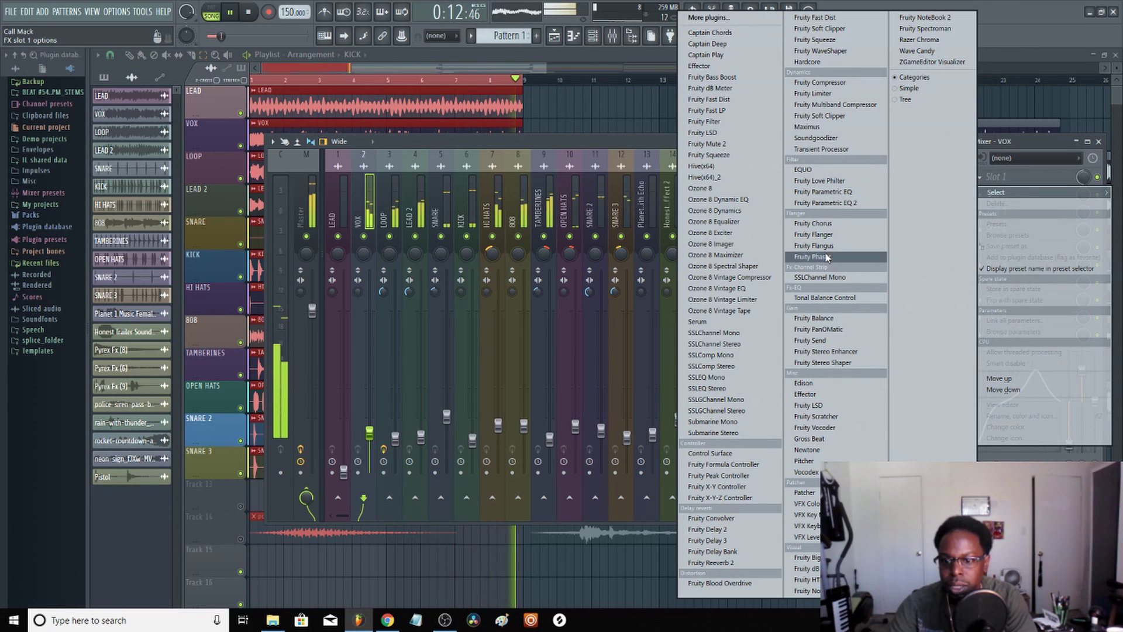
pyautogui.click(855, 223)
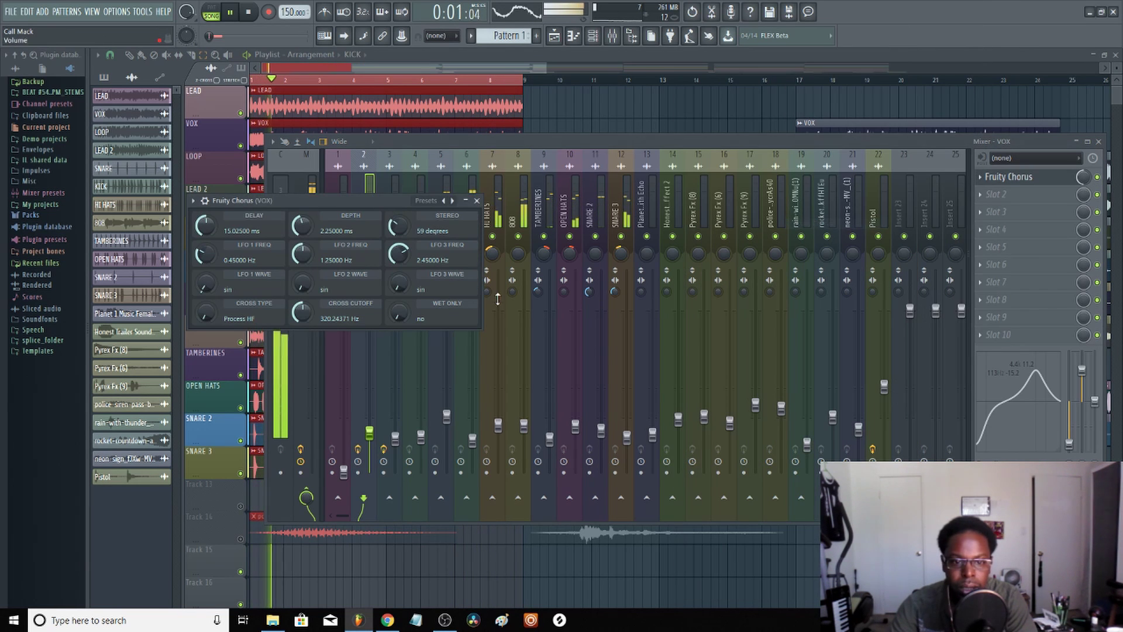
# Close the chorus window, add Fruity Delay 3 with default settings in the second effect slot of the VOX track and close its window.
pyautogui.click(477, 200)
pyautogui.click(996, 197)
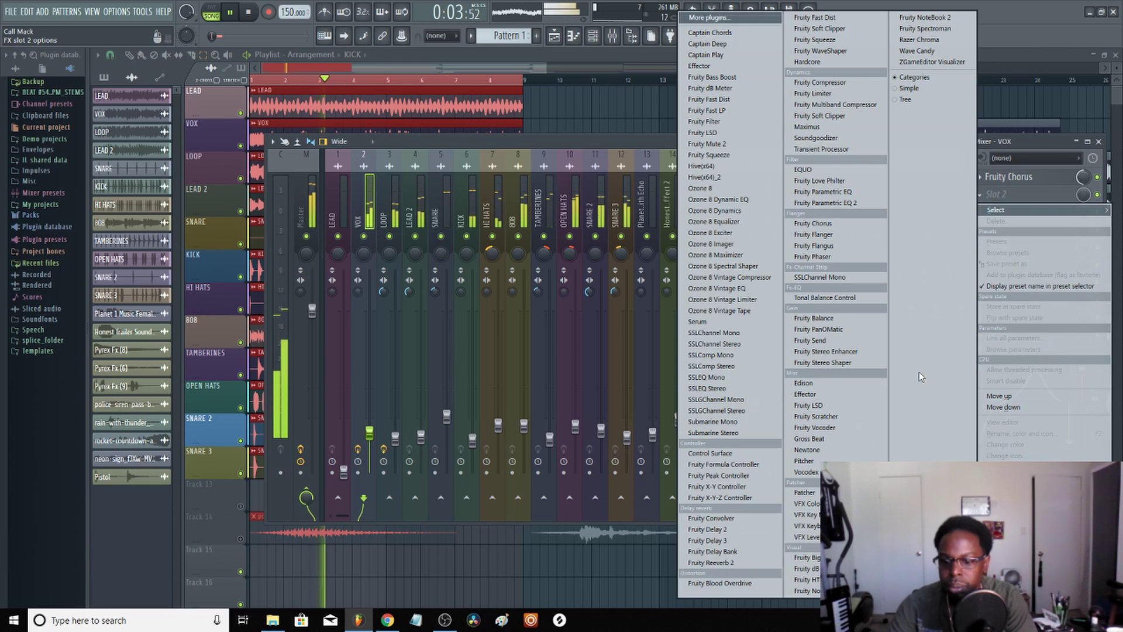
pyautogui.click(753, 541)
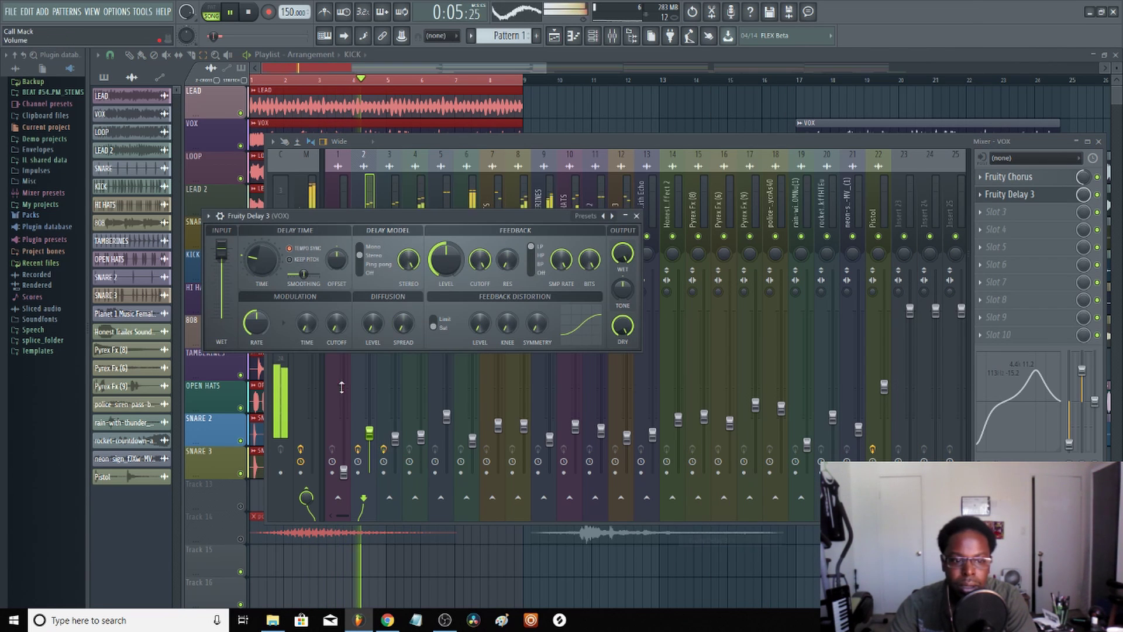
pyautogui.click(636, 216)
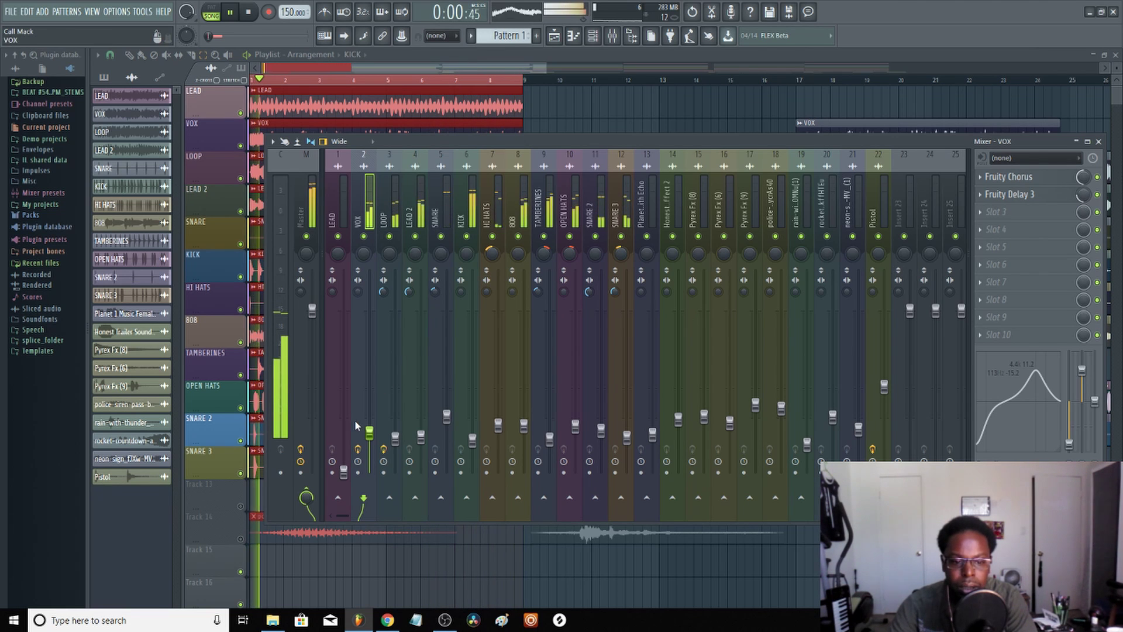
# Bring up the LEAD volume, boost its EQ peak about 11 dB at 6.8 kHz and cut the low shelf about 15.5 dB.
pyautogui.moveTo(344, 471); pyautogui.dragTo(344, 428)
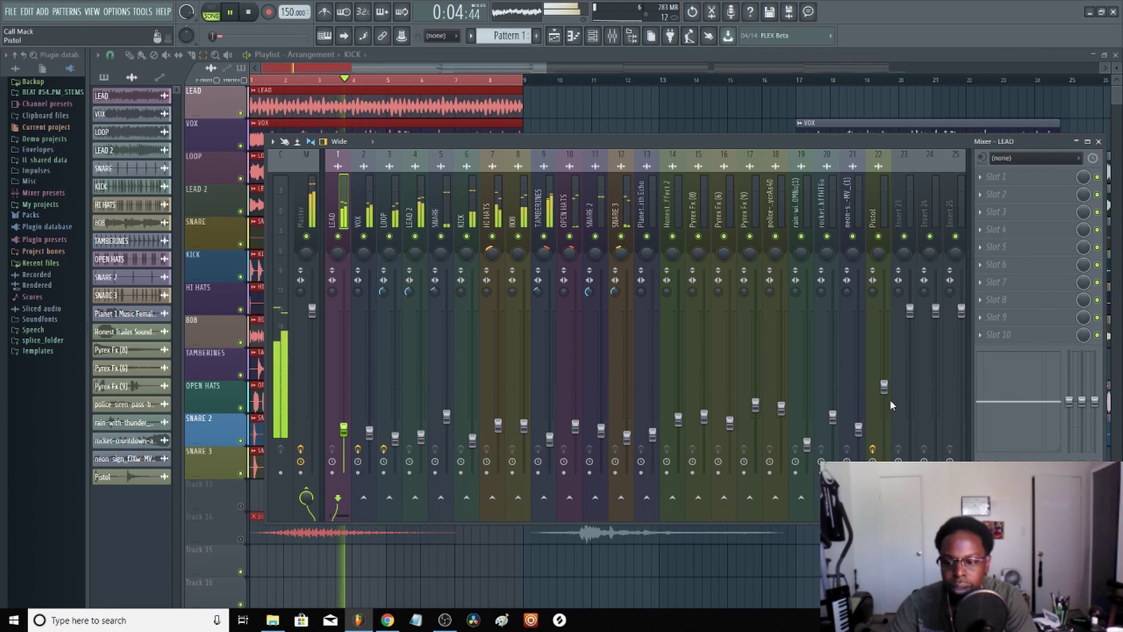
pyautogui.moveTo(1081, 401); pyautogui.dragTo(1043, 371)
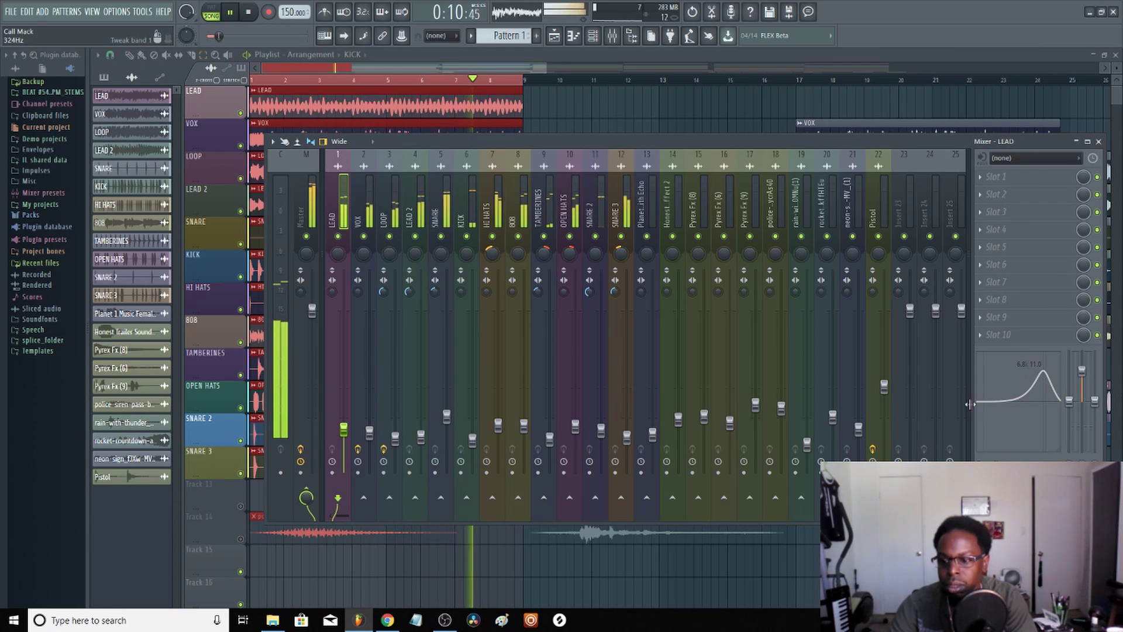
pyautogui.moveTo(986, 403); pyautogui.dragTo(984, 447)
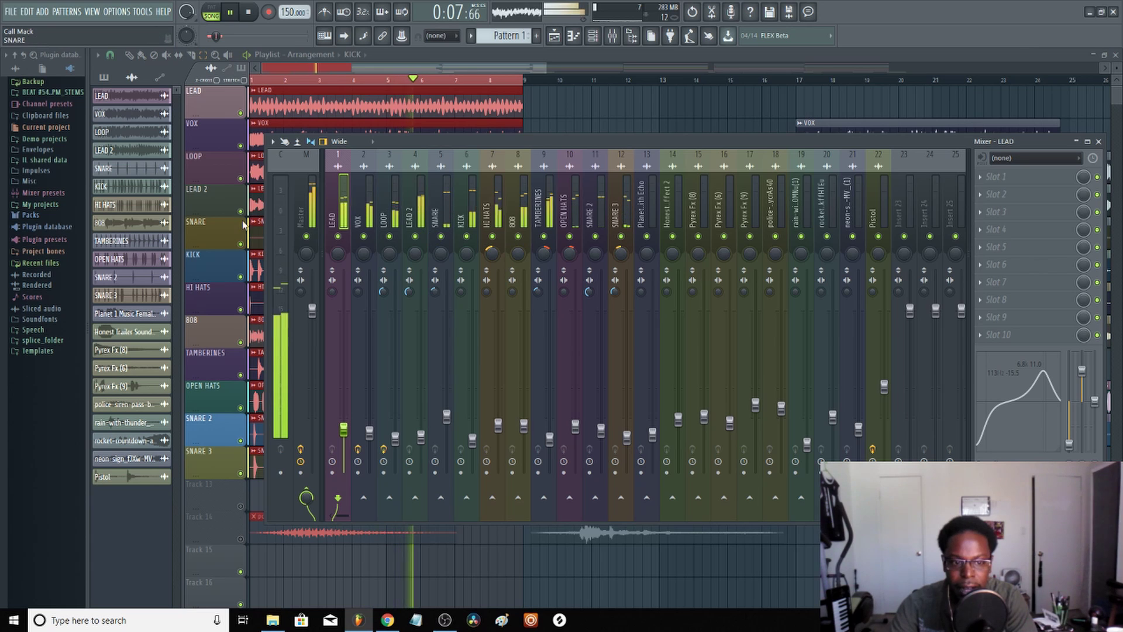
# Check the Master level against the LEAD track during playback and stop the song.
pyautogui.click(280, 280)
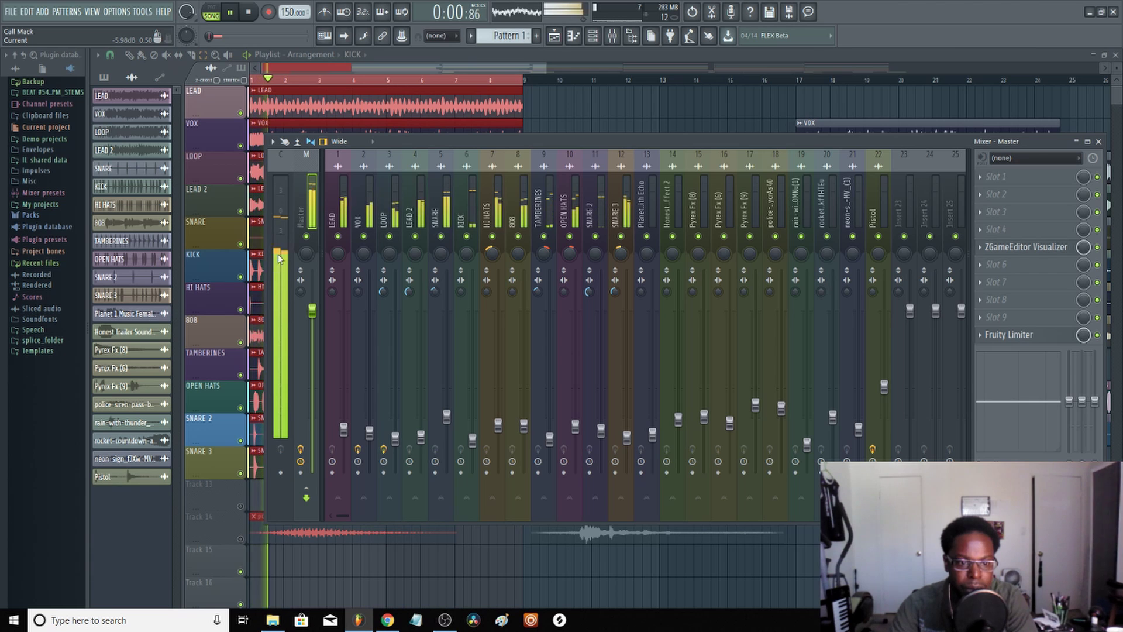
pyautogui.click(343, 208)
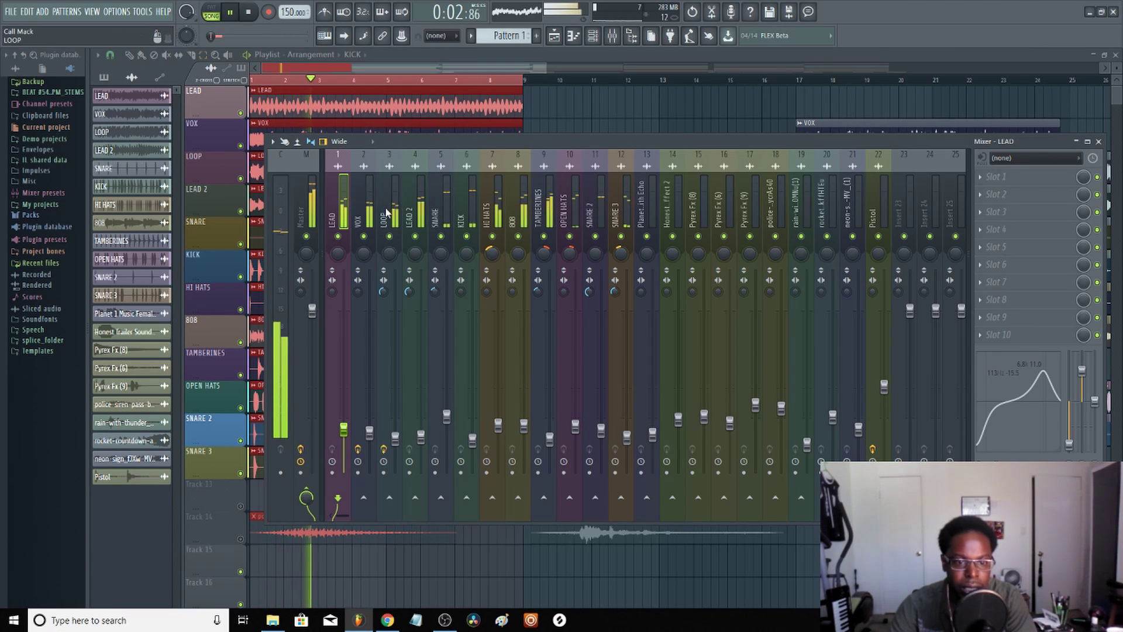
pyautogui.press('space')
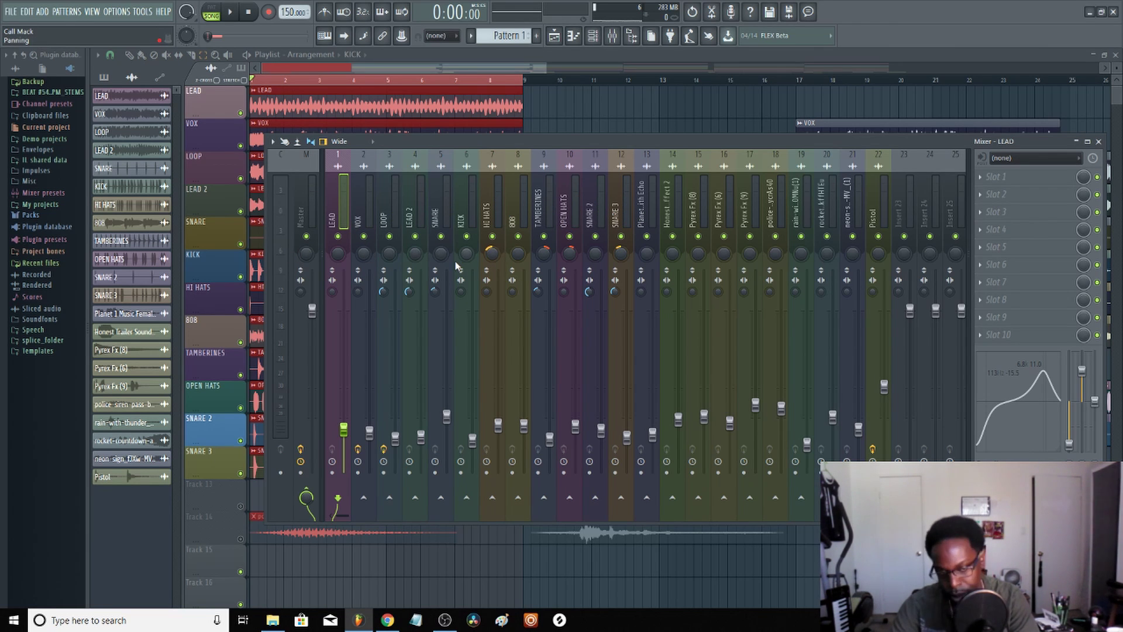
# Lower the volumes of tracks 1 to 12, LEAD through SNARE 3, together and play the beat to check the Master level.
pyautogui.click(302, 211)
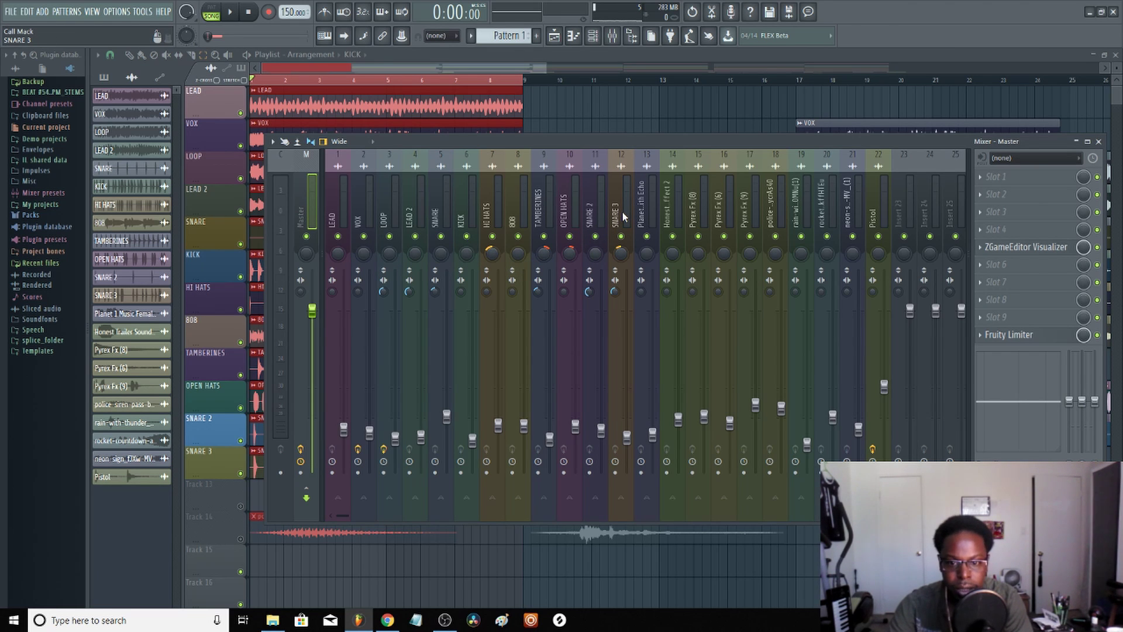
pyautogui.moveTo(622, 211); pyautogui.dragTo(285, 227)
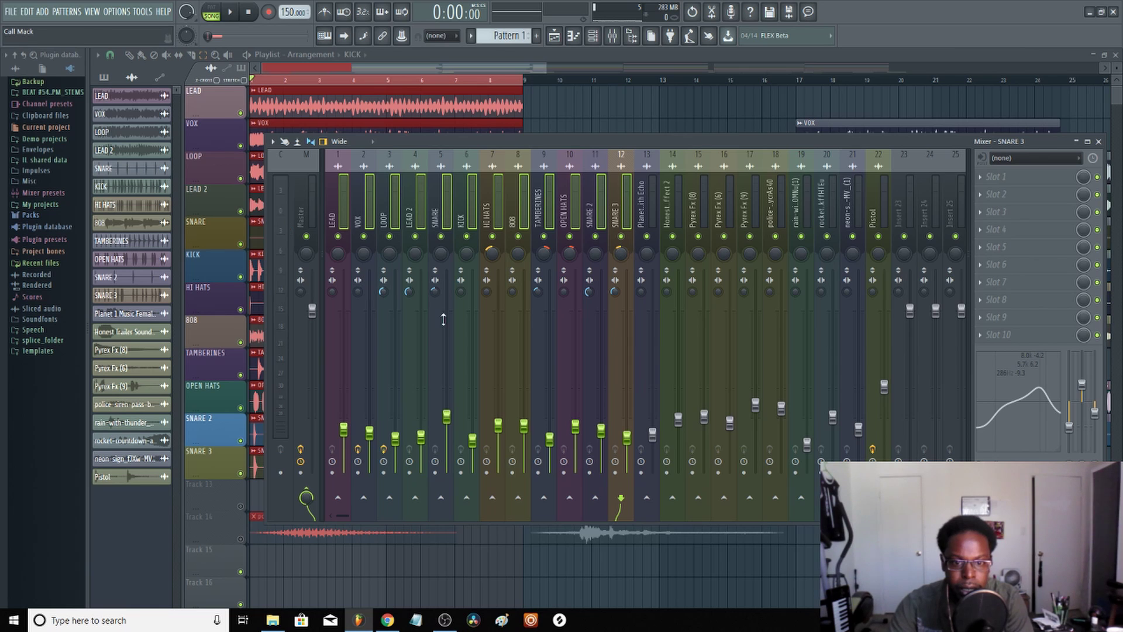
pyautogui.moveTo(449, 416); pyautogui.dragTo(448, 433)
pyautogui.click(309, 216)
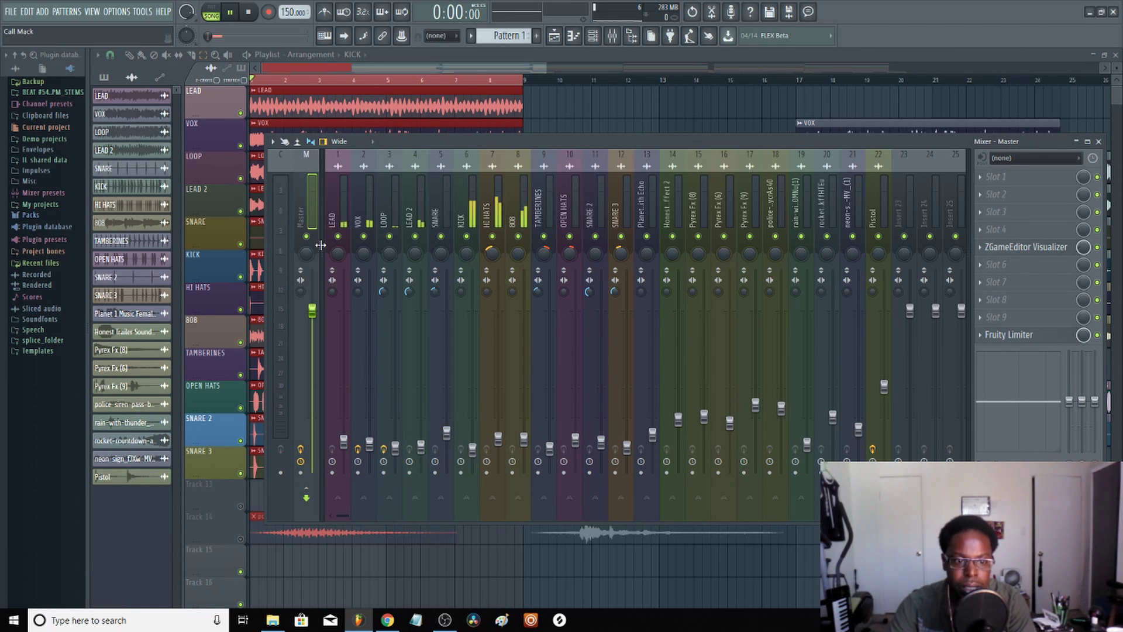
pyautogui.press('space')
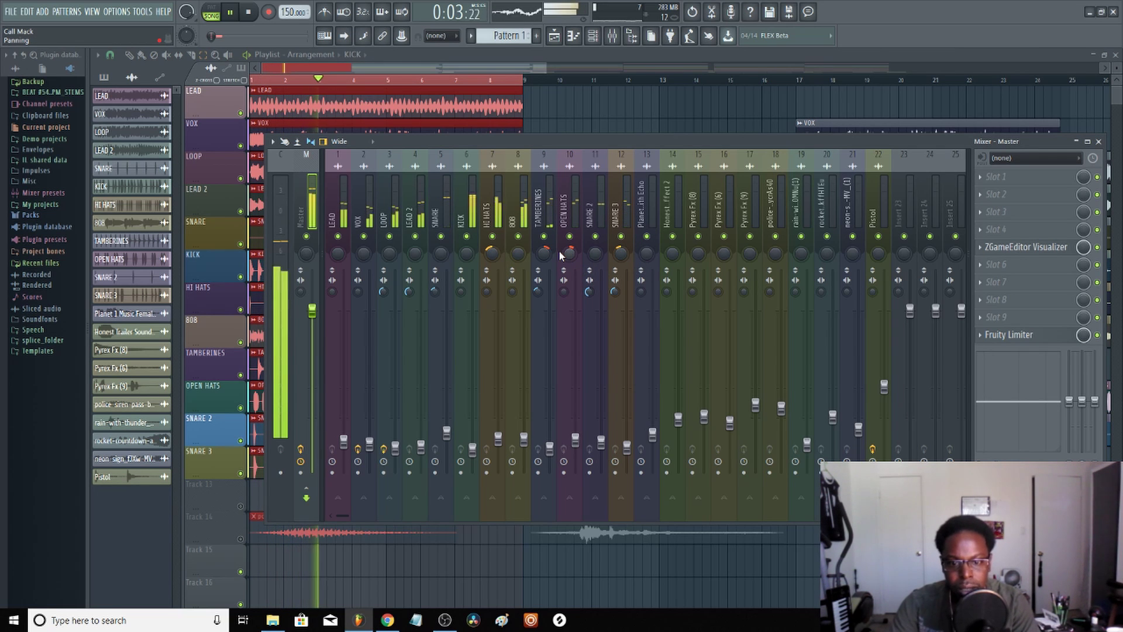
pyautogui.press('space')
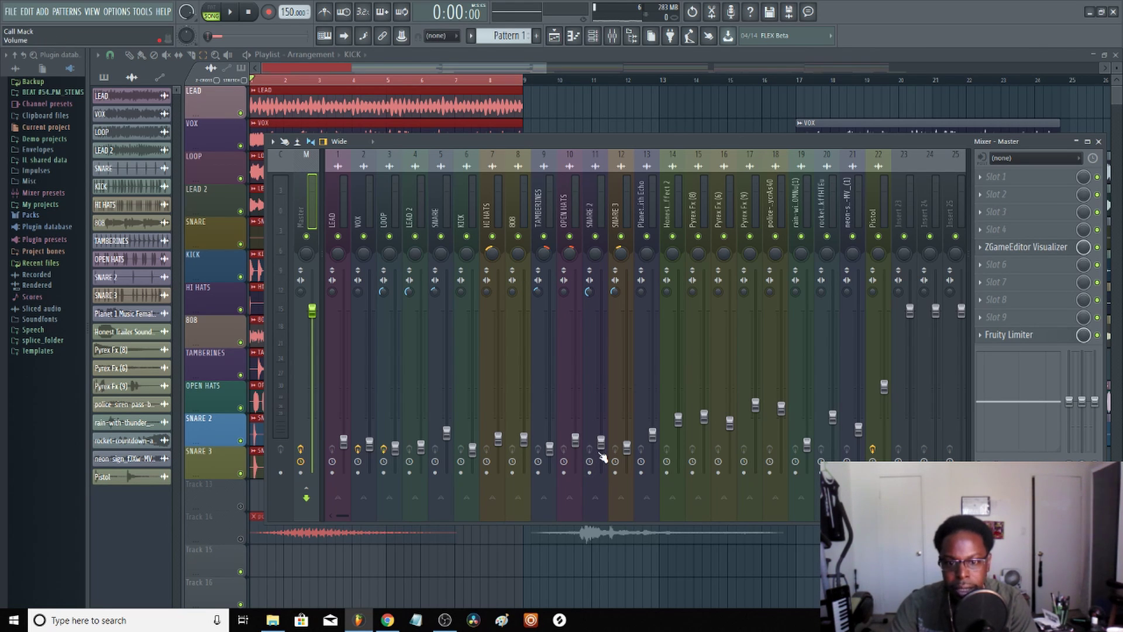
# Lower the HI HATS volume slightly and return to the Master track.
pyautogui.click(588, 216)
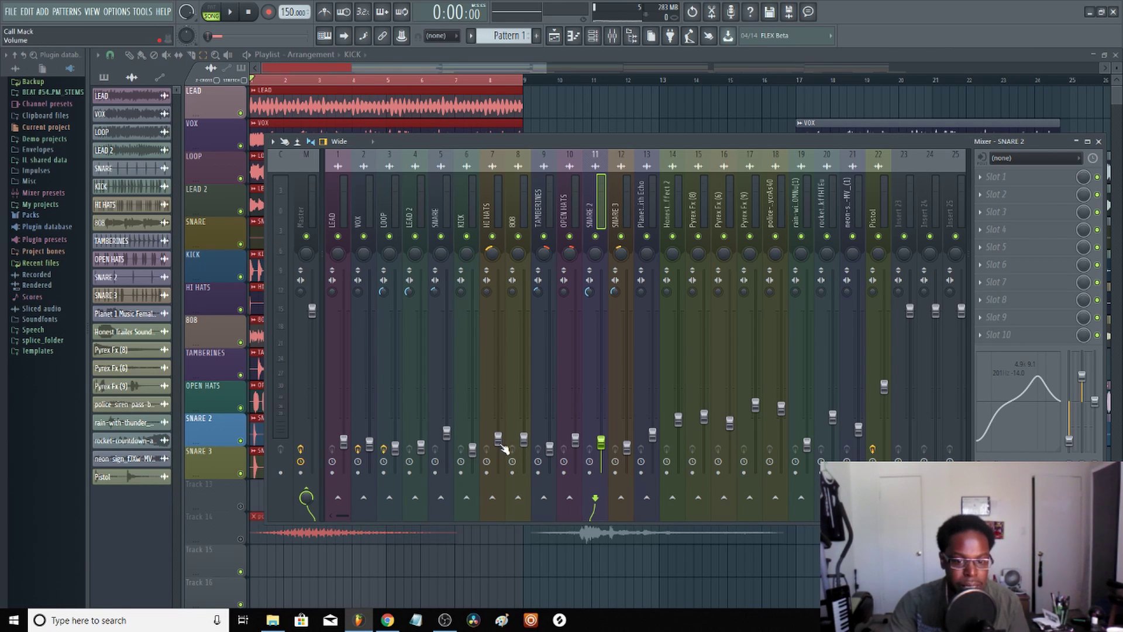
pyautogui.moveTo(498, 440); pyautogui.dragTo(499, 447)
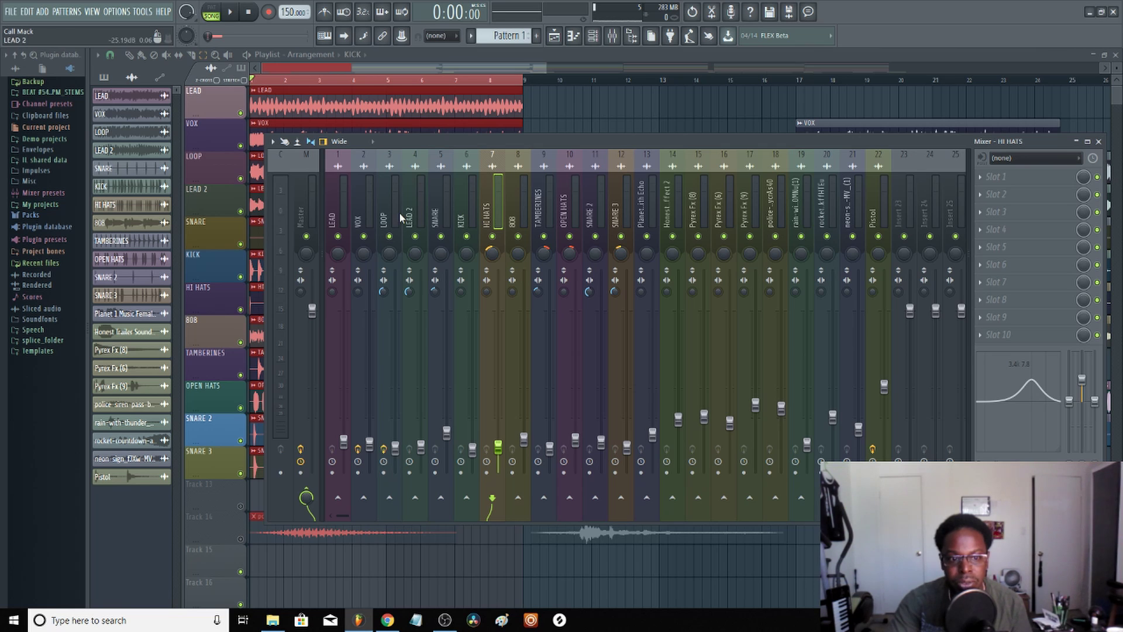
pyautogui.click(301, 221)
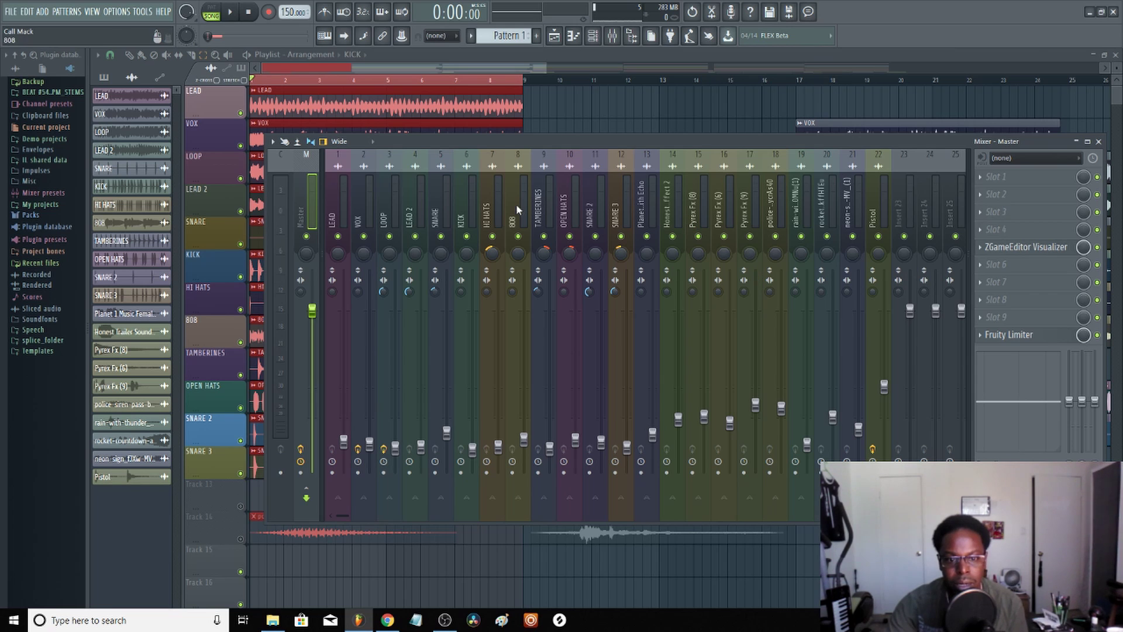
# Reshape the KICK track's EQ with a low-frequency peak boosted about 13.6 dB and the high shelf slightly above flat.
pyautogui.click(464, 214)
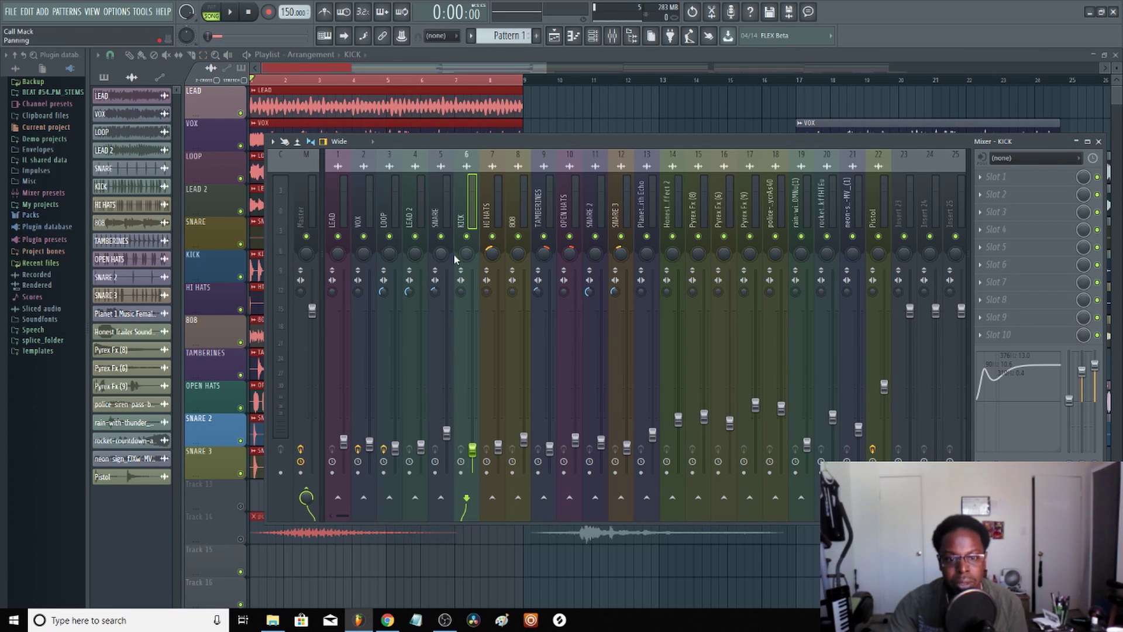
pyautogui.moveTo(1053, 364); pyautogui.dragTo(983, 446)
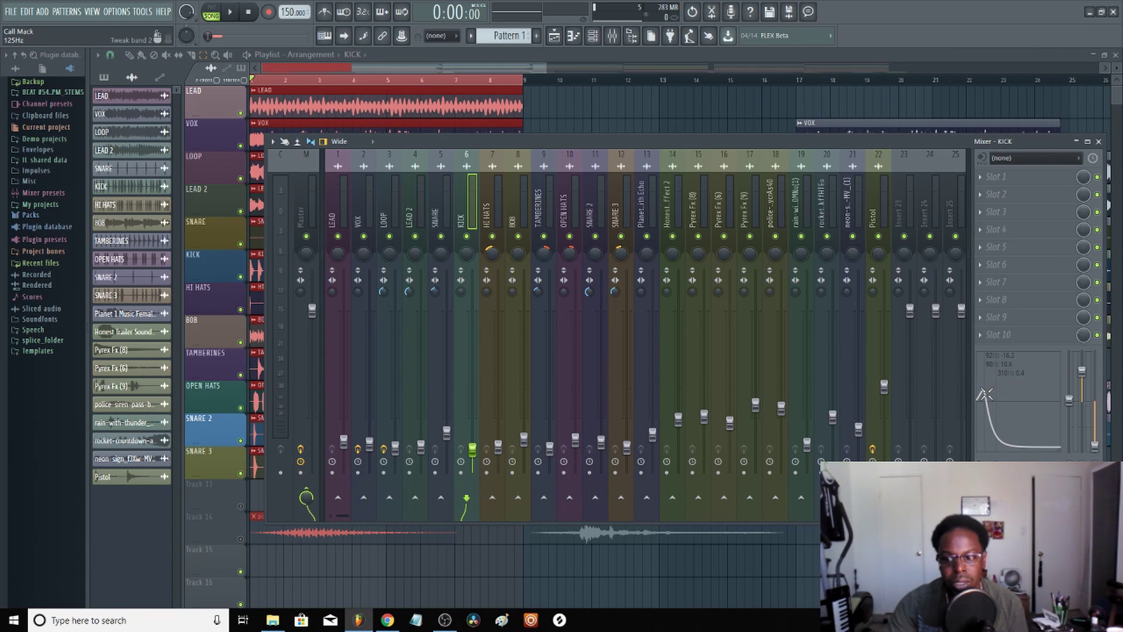
pyautogui.moveTo(984, 385); pyautogui.dragTo(986, 384)
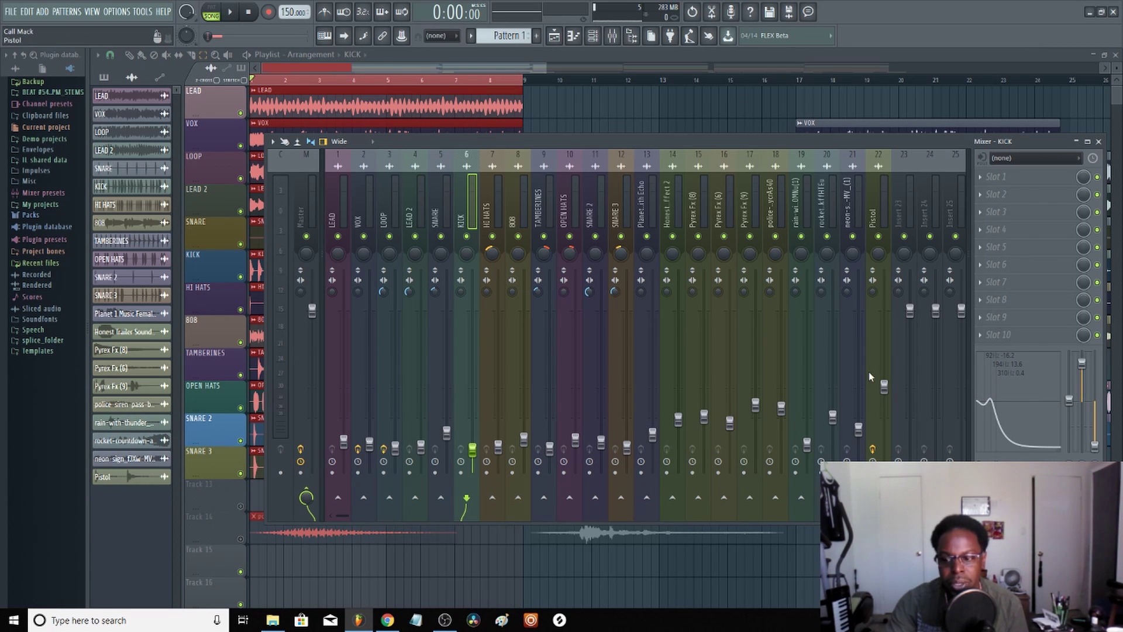
pyautogui.moveTo(1056, 444); pyautogui.dragTo(986, 392)
pyautogui.moveTo(1095, 447); pyautogui.dragTo(1094, 380)
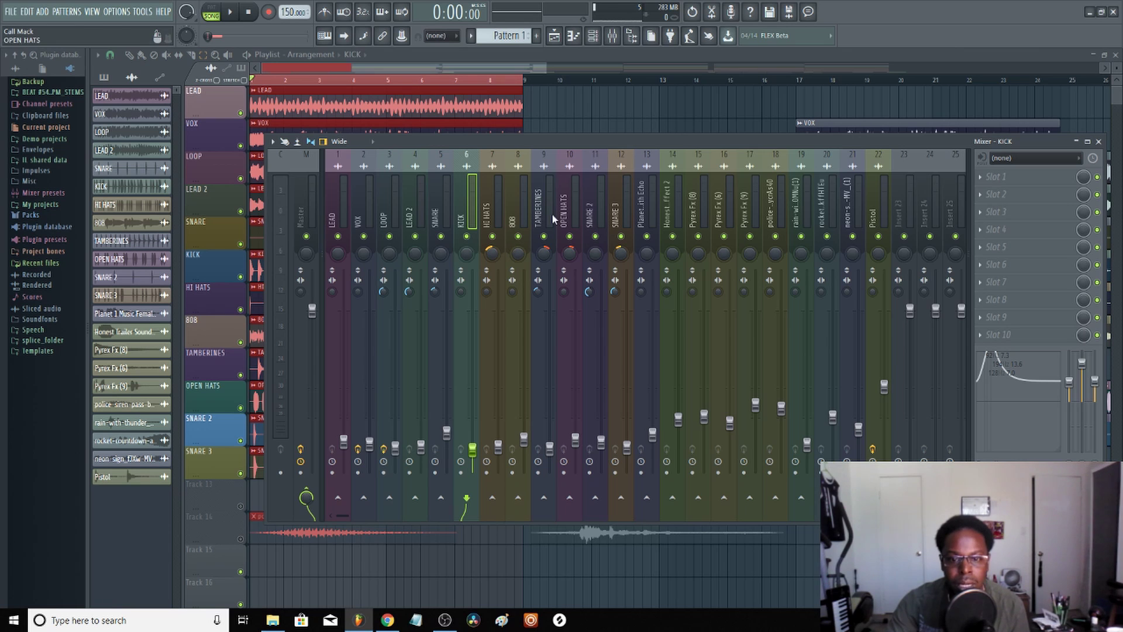
# Insert Fruity Parametric EQ 2 in the first effect slot of the OPEN HATS track, lower band 1 slightly and close its window.
pyautogui.click(575, 226)
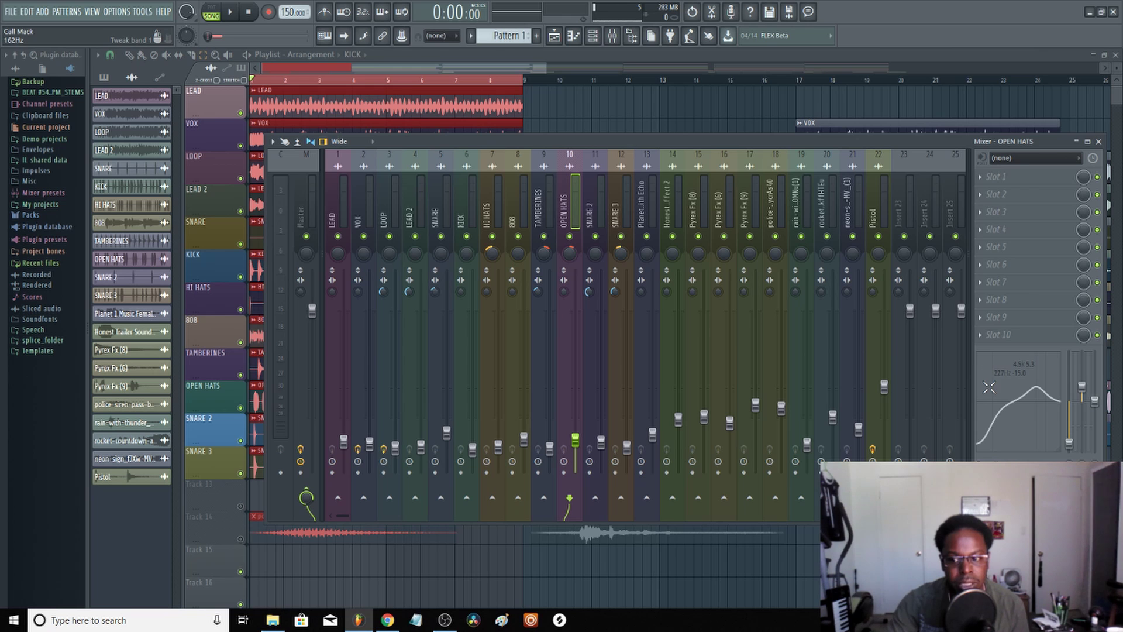
pyautogui.click(993, 181)
pyautogui.click(836, 203)
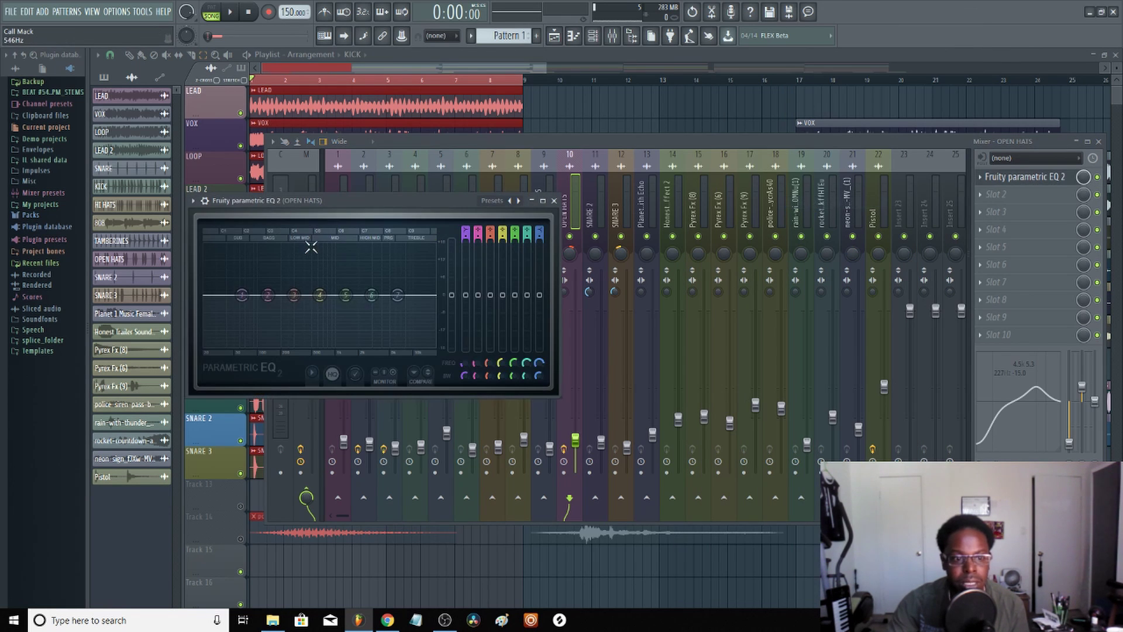
pyautogui.moveTo(241, 295)
pyautogui.mouseDown()
pyautogui.moveTo(244, 284)
pyautogui.moveTo(241, 298)
pyautogui.mouseUp()
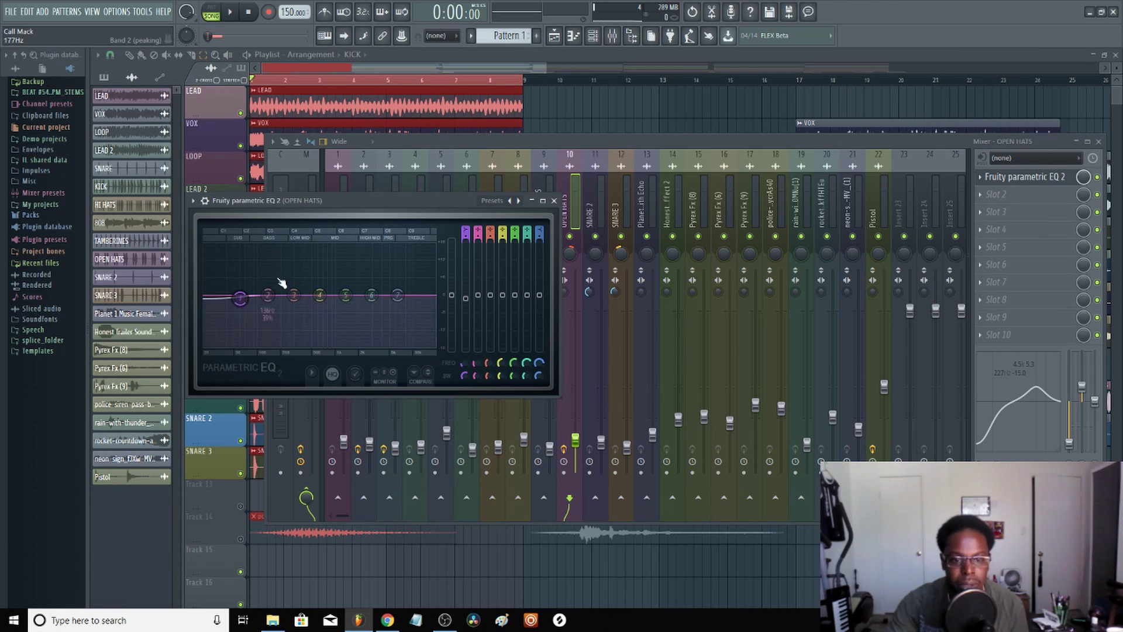
pyautogui.click(554, 200)
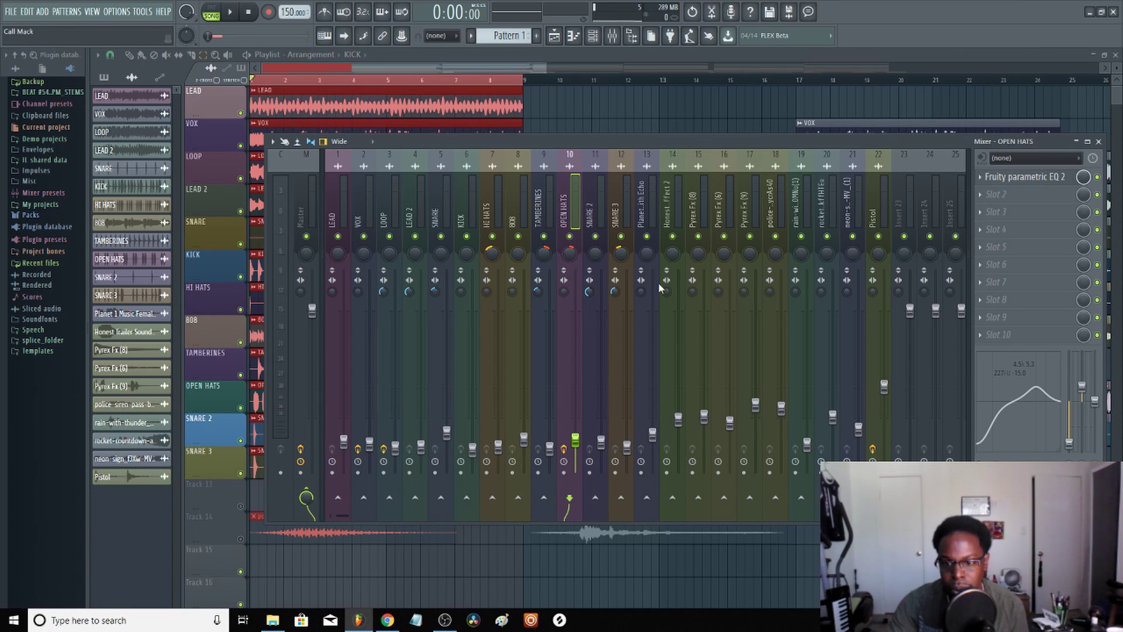